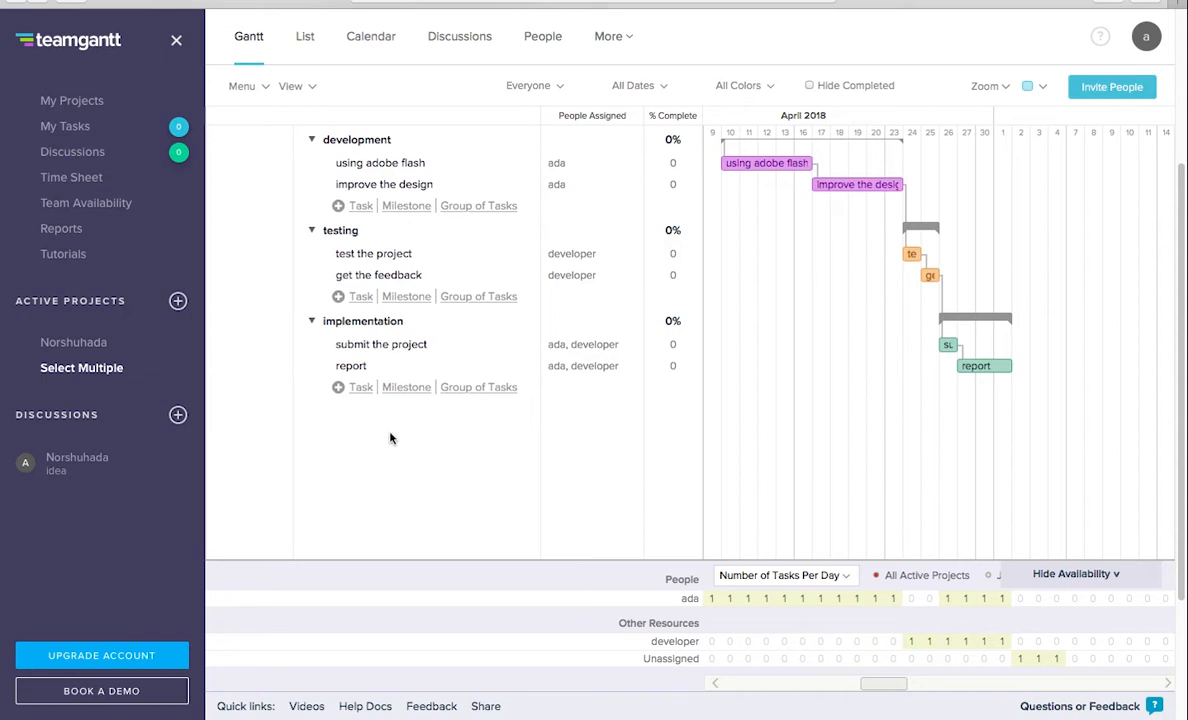
# - Add a task named "task 1" to the implementation group and schedule it for May 2 to May 4, right after the report task
pyautogui.click(360, 388)
pyautogui.write('task 1')
pyautogui.press('Return')
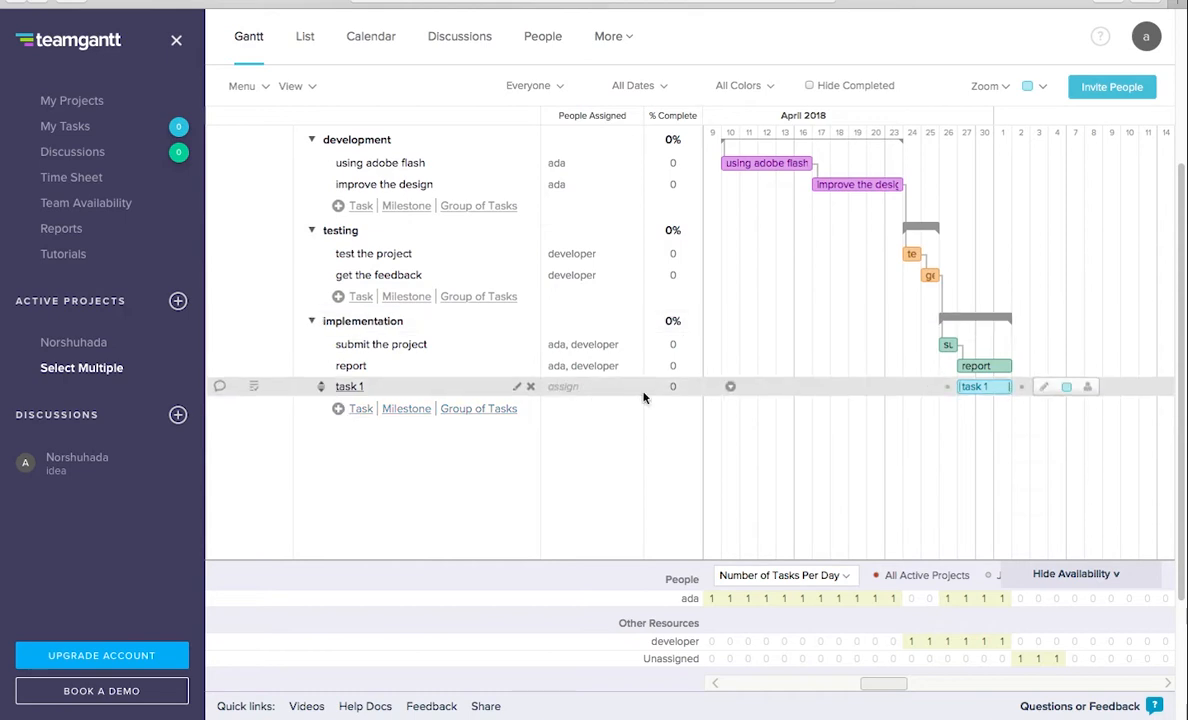
pyautogui.moveTo(989, 391); pyautogui.dragTo(1047, 390)
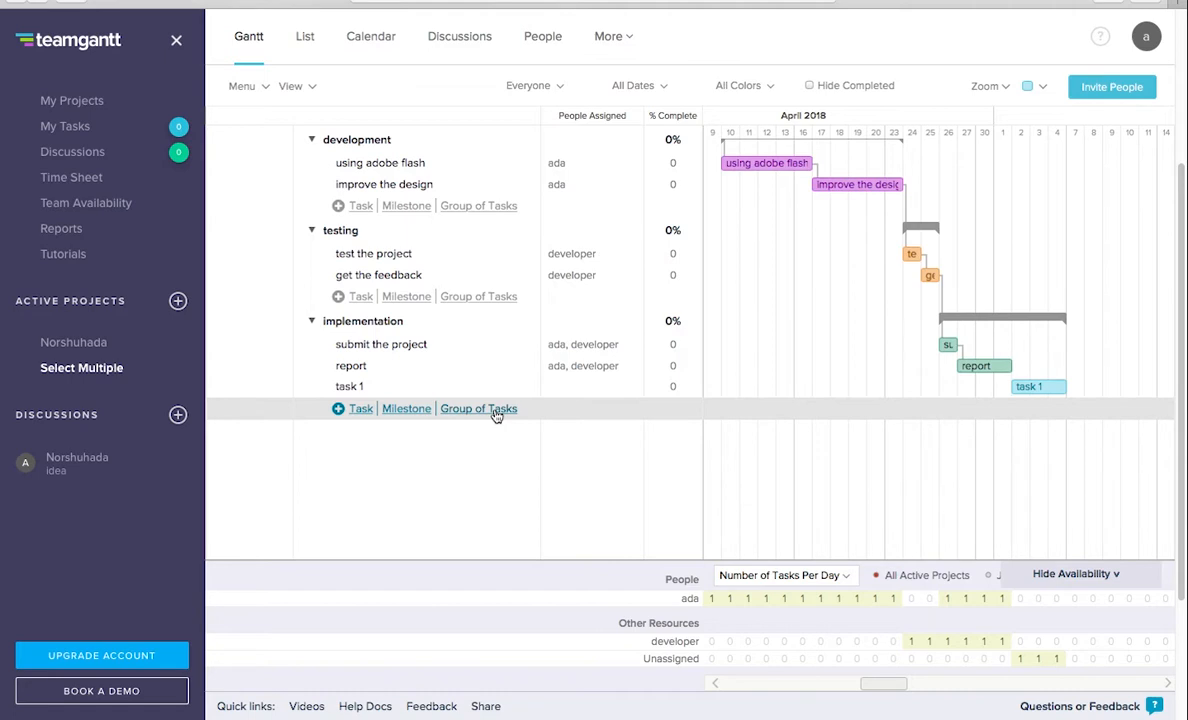
# - Add a new group of tasks named "test group" below the implementation group
pyautogui.click(496, 415)
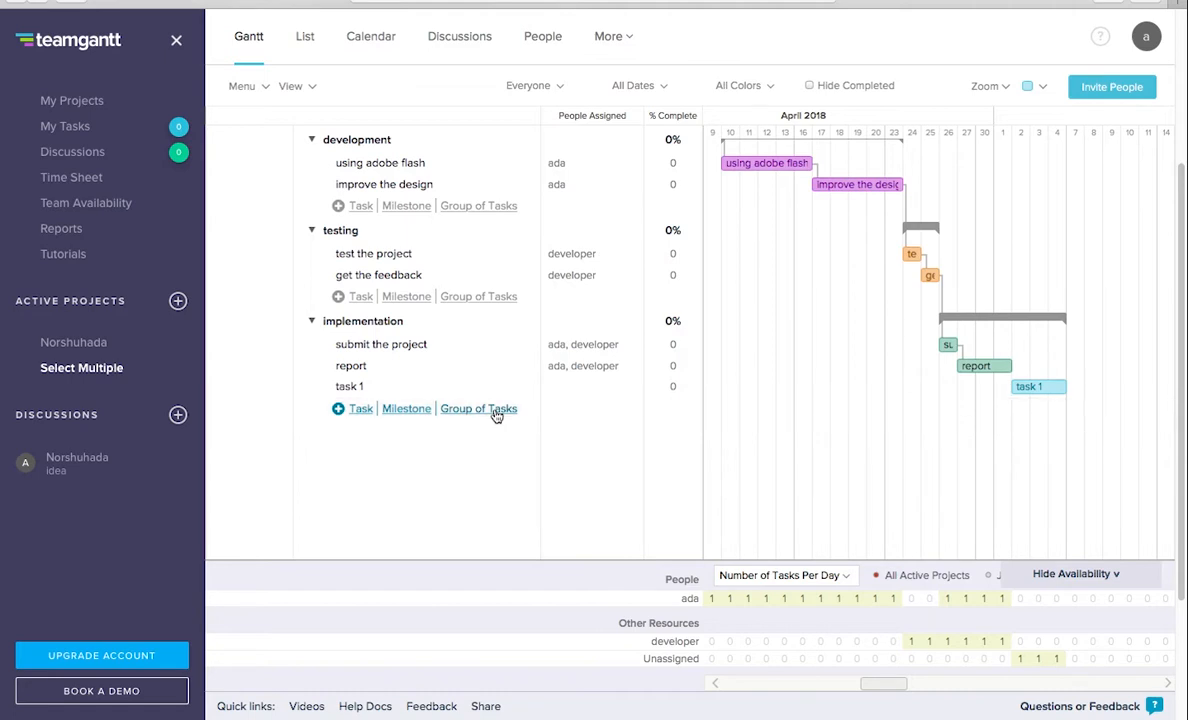
pyautogui.write('test group')
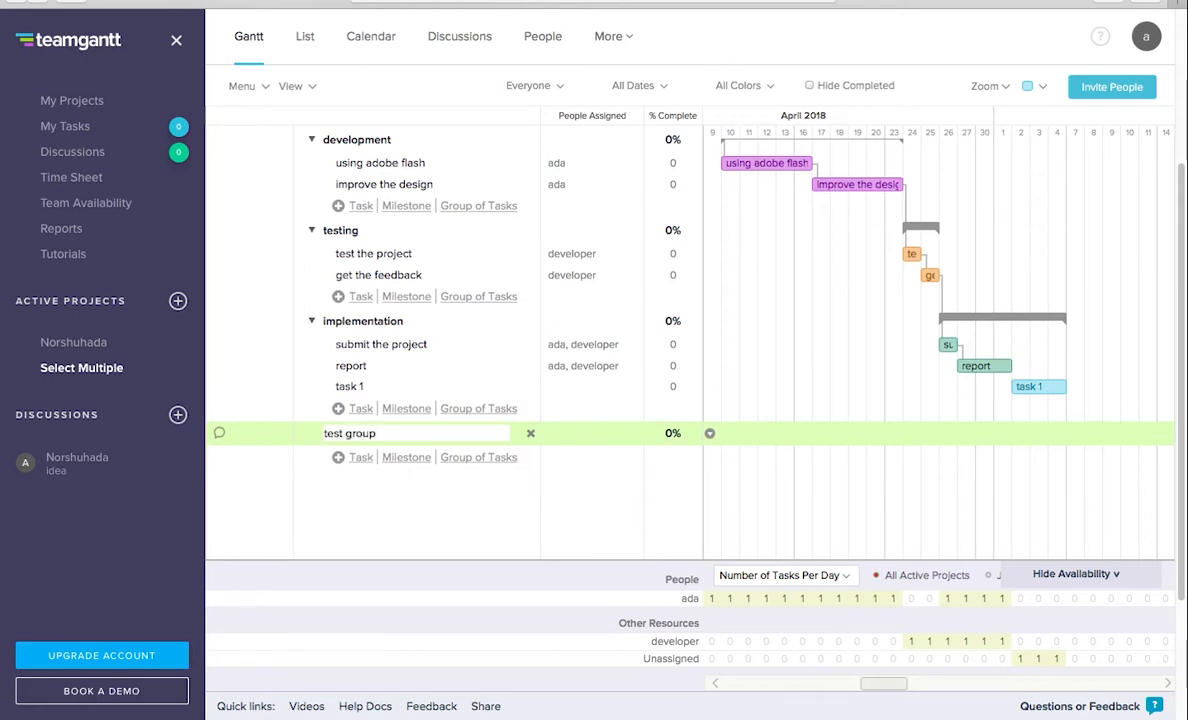
pyautogui.press('Return')
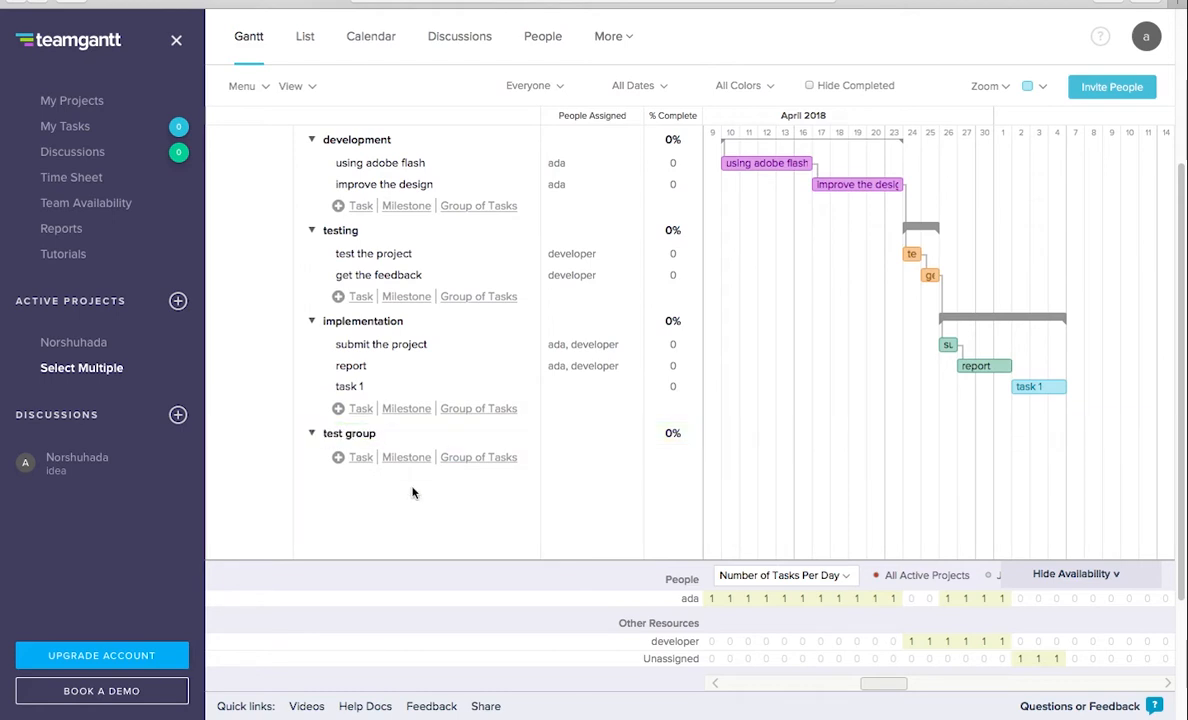
# - Add a task named "task 1" to the test group and schedule it for May 7
pyautogui.click(361, 457)
pyautogui.write('tas')
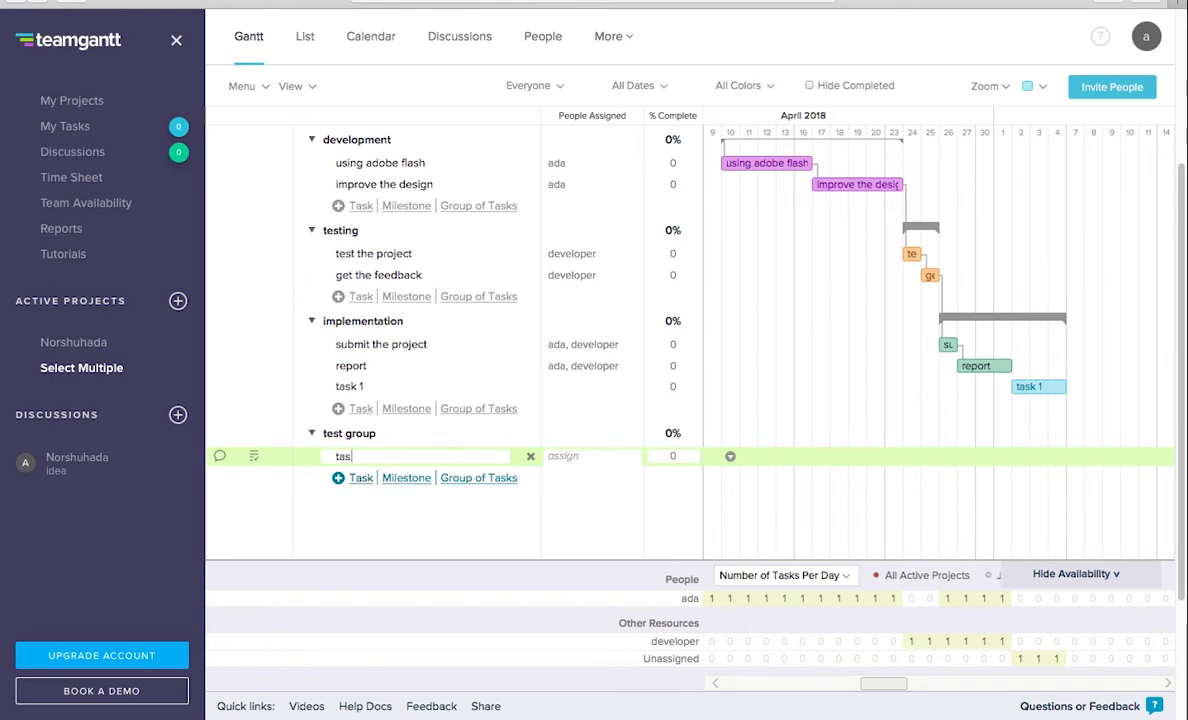
pyautogui.write('k 1')
pyautogui.press('Return')
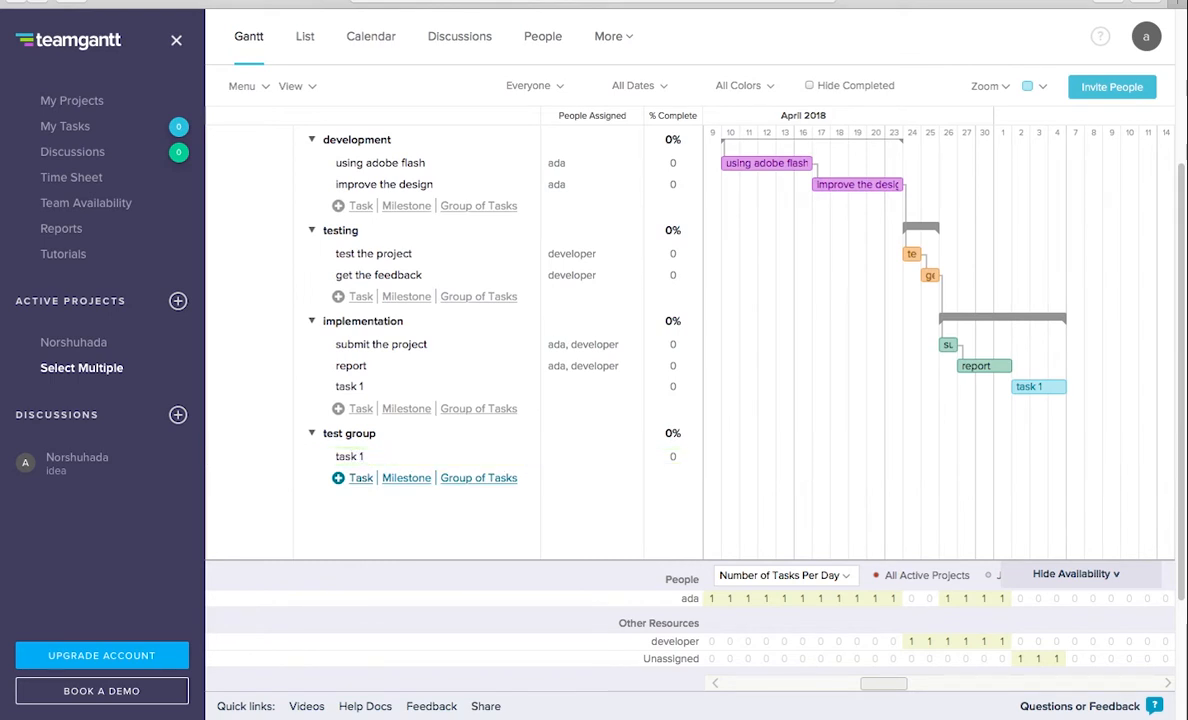
pyautogui.click(718, 495)
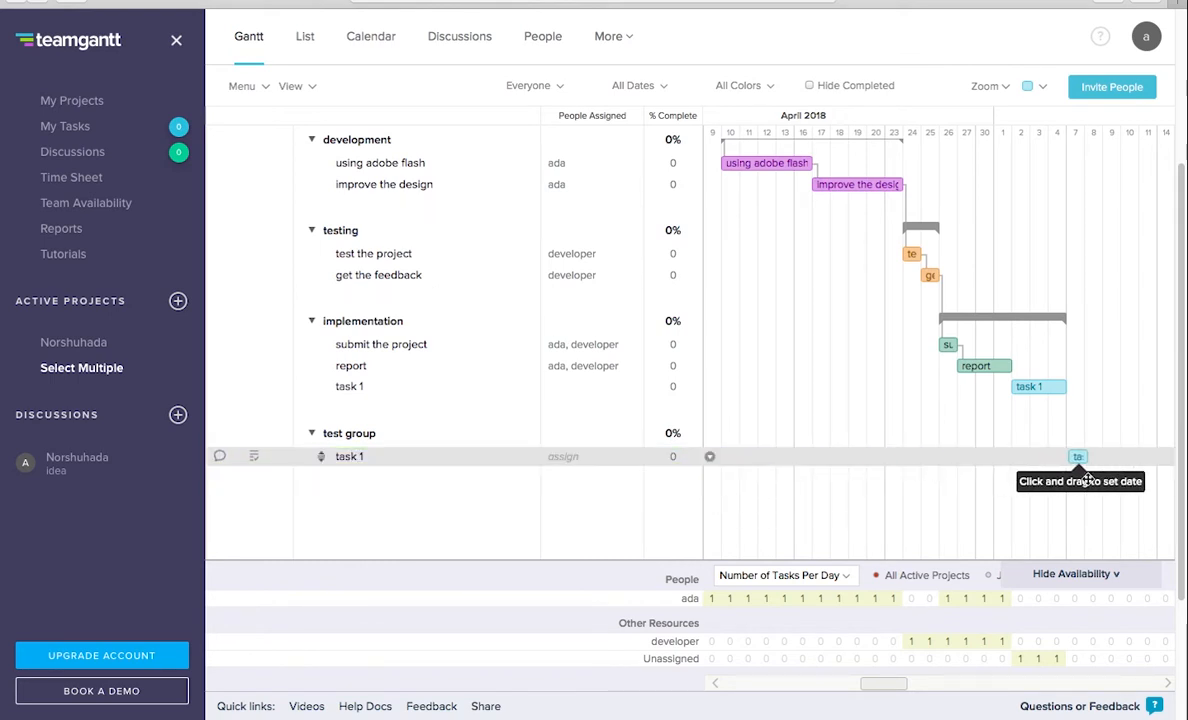
pyautogui.click(1078, 462)
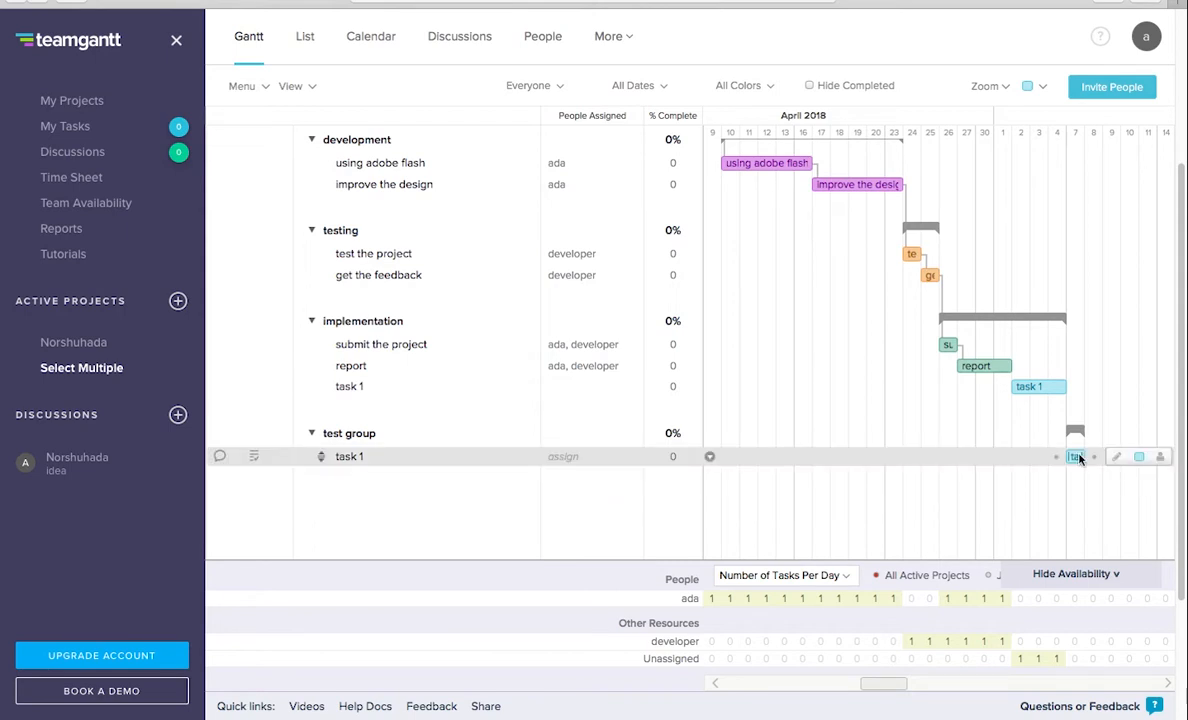
# - Assign the project's only listed person to task 1 in the test group
pyautogui.click(1160, 457)
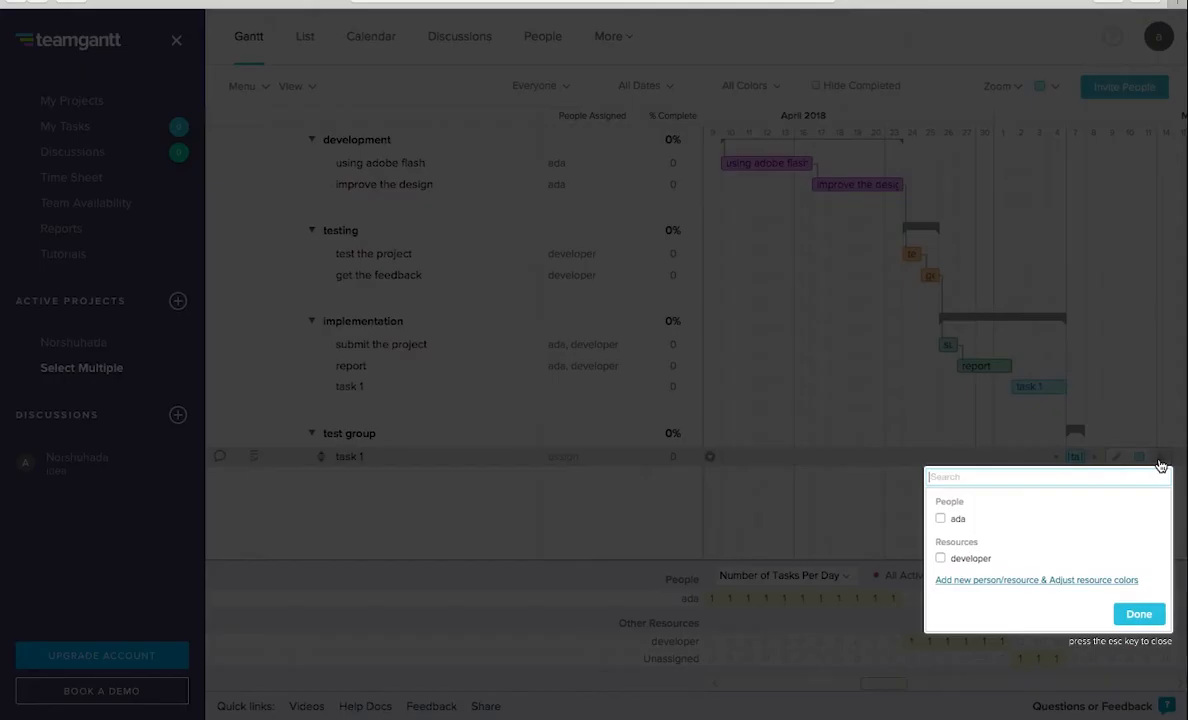
pyautogui.click(940, 519)
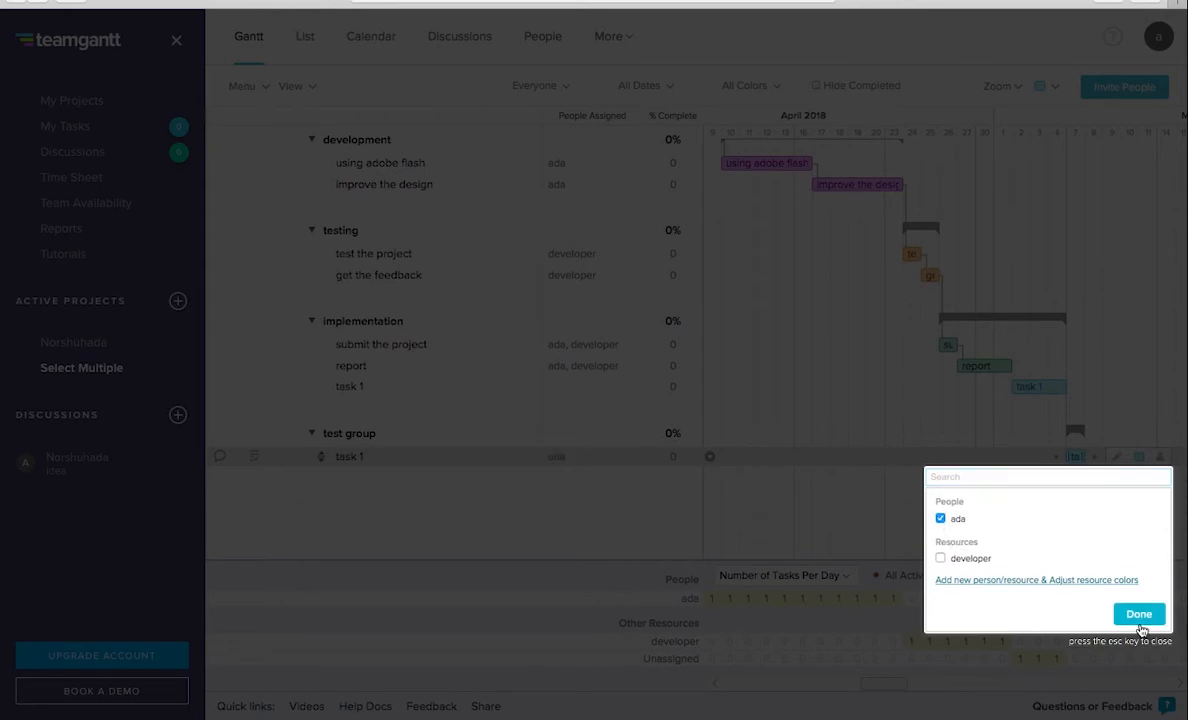
pyautogui.click(1143, 615)
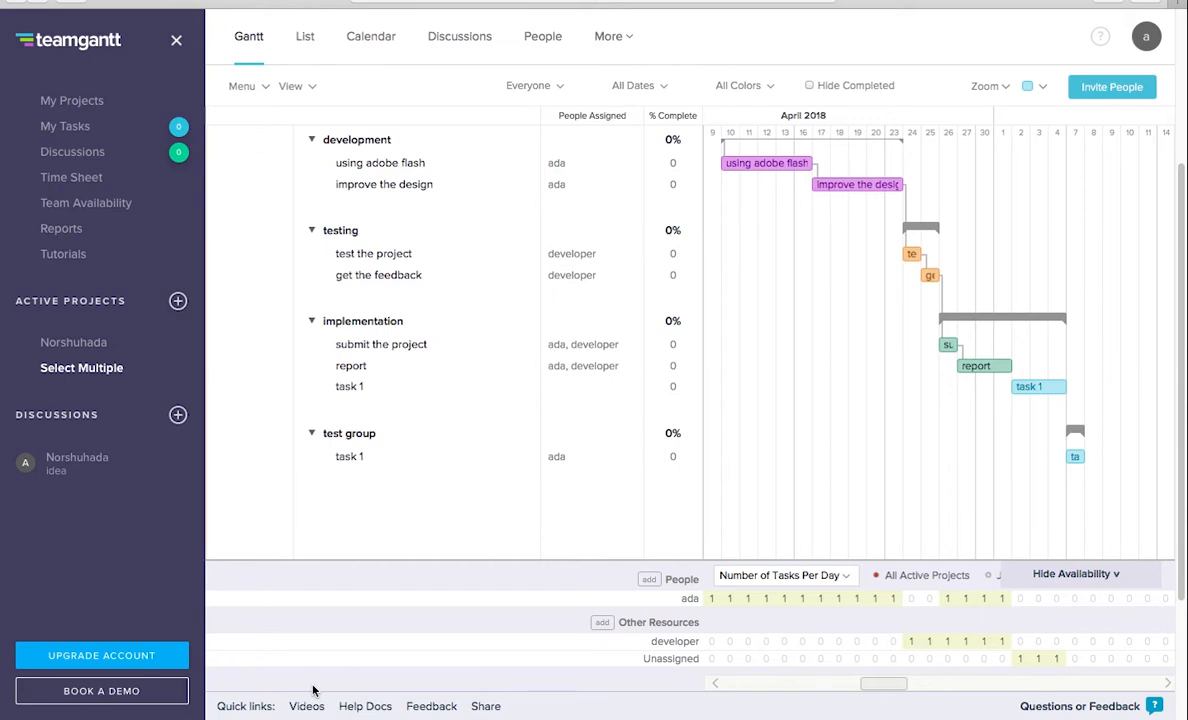
# - Create a dependency from the report task to task 1 in the implementation group
pyautogui.moveTo(517, 373)
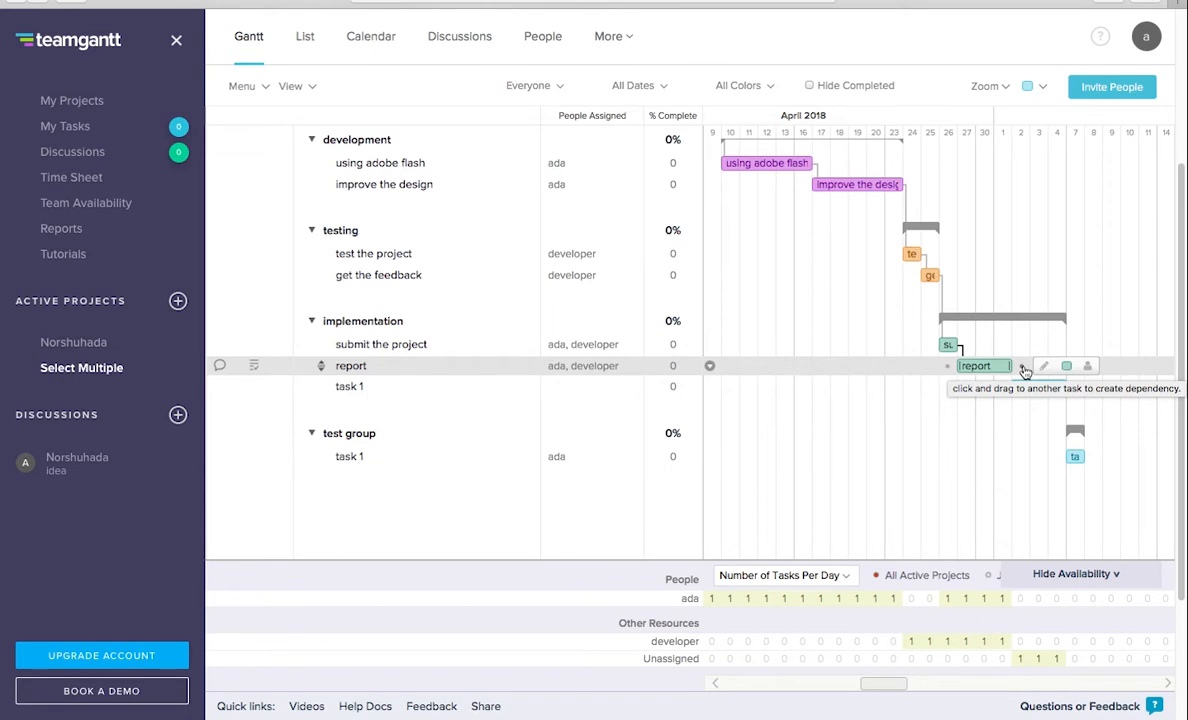
pyautogui.moveTo(1022, 367); pyautogui.dragTo(1041, 389)
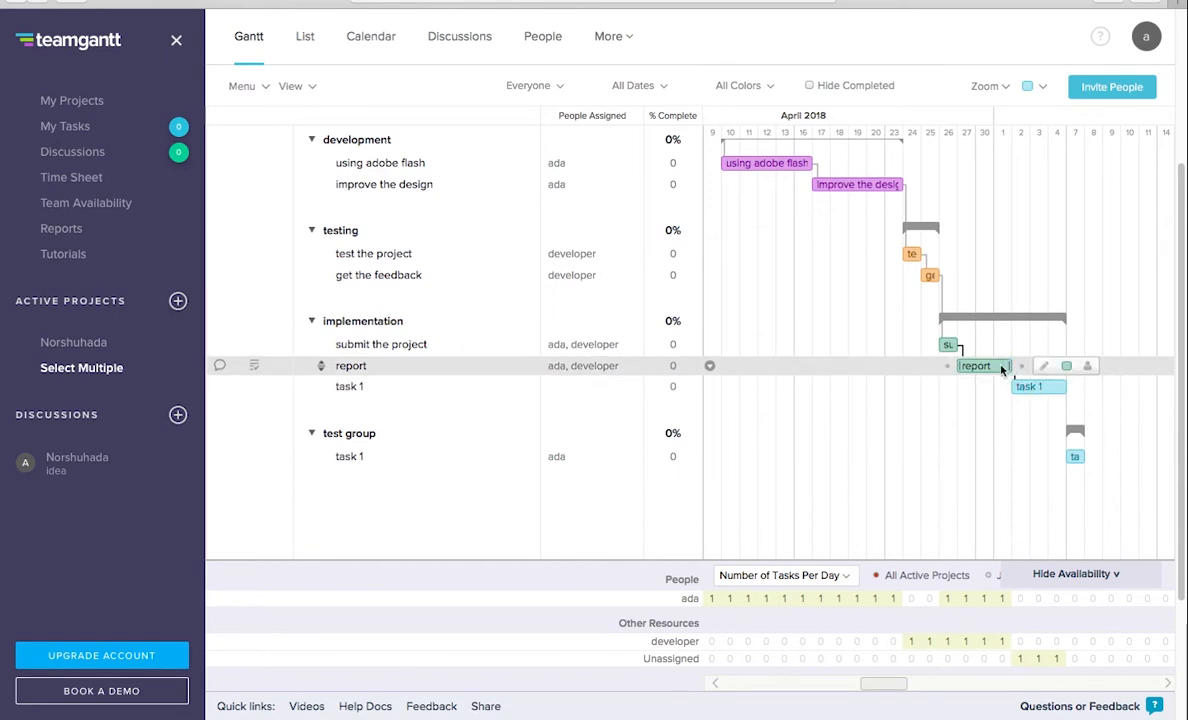
# - Remove task 1 from the dependents of the report task in its task details
pyautogui.moveTo(1002, 369)
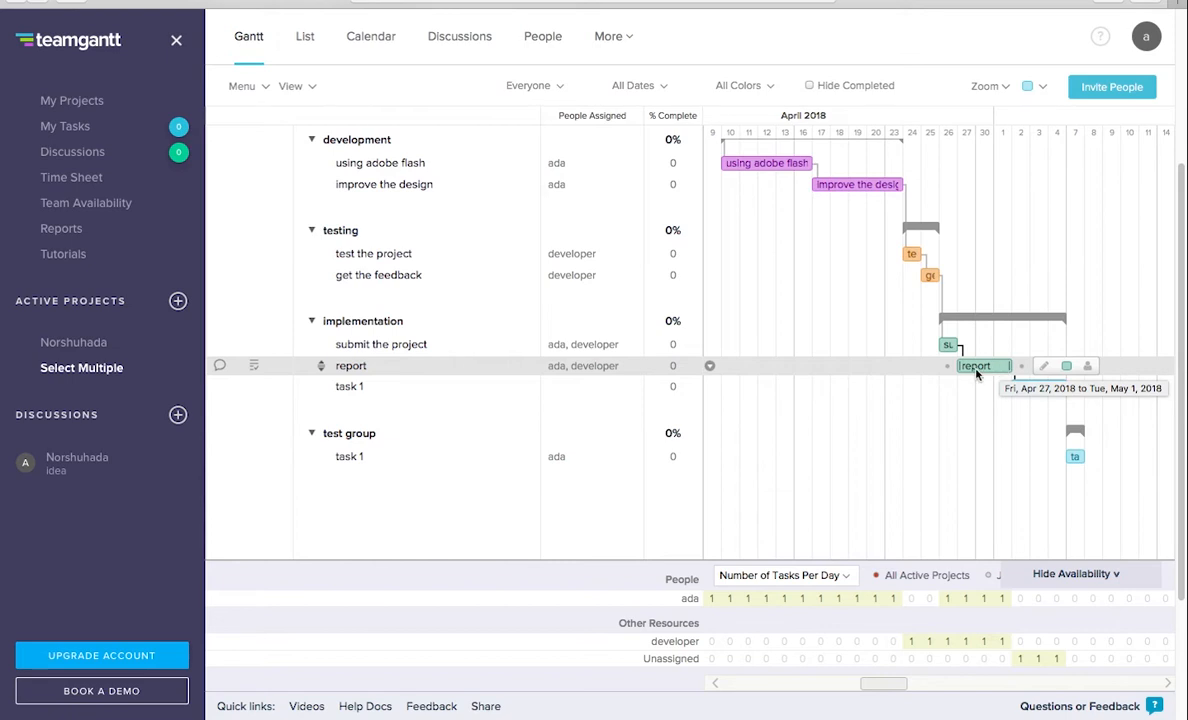
pyautogui.click(982, 369)
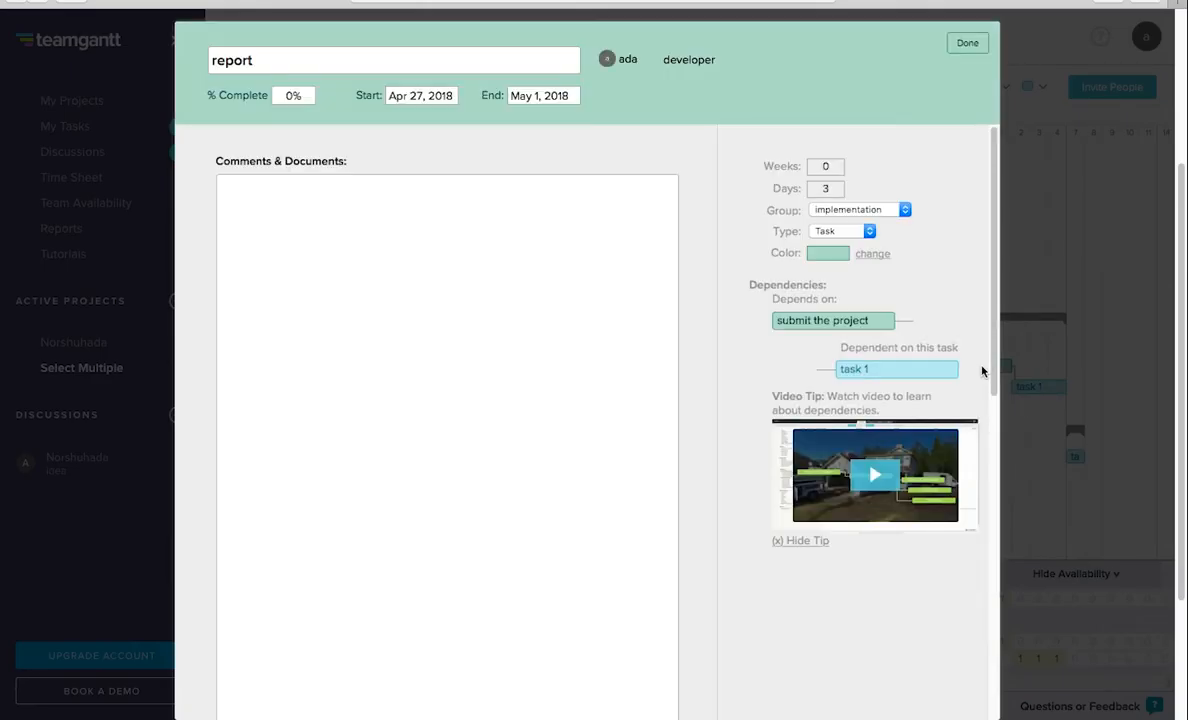
pyautogui.moveTo(830, 371)
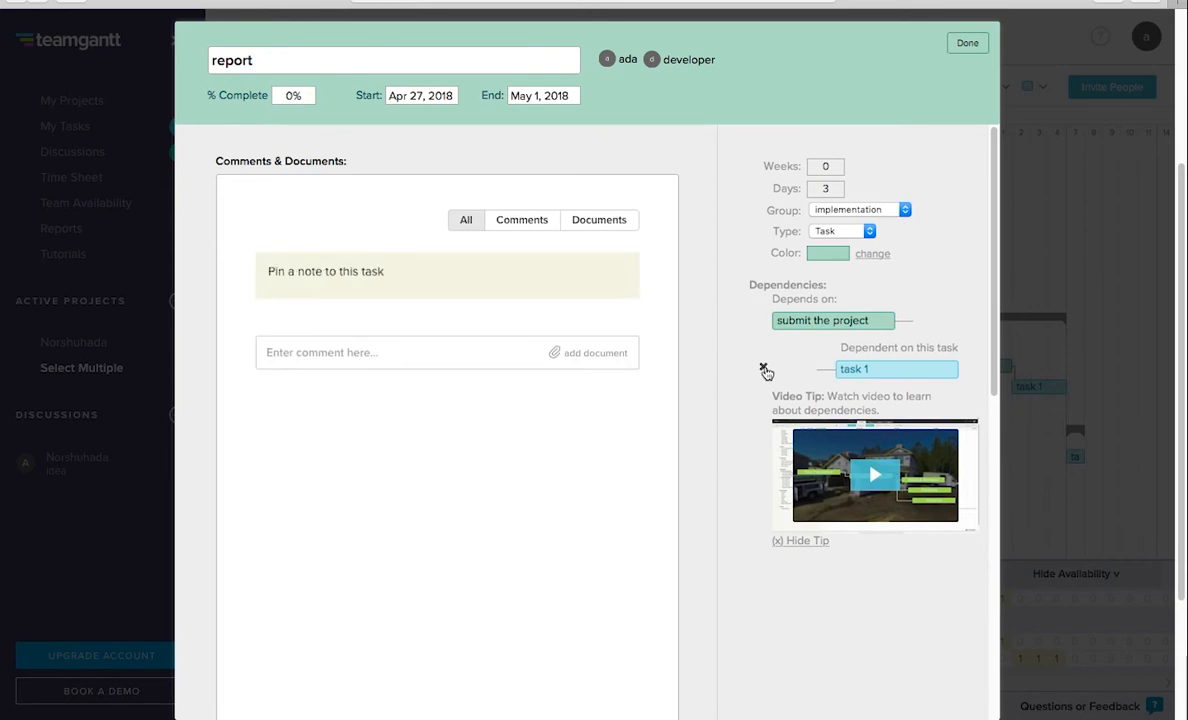
pyautogui.click(764, 369)
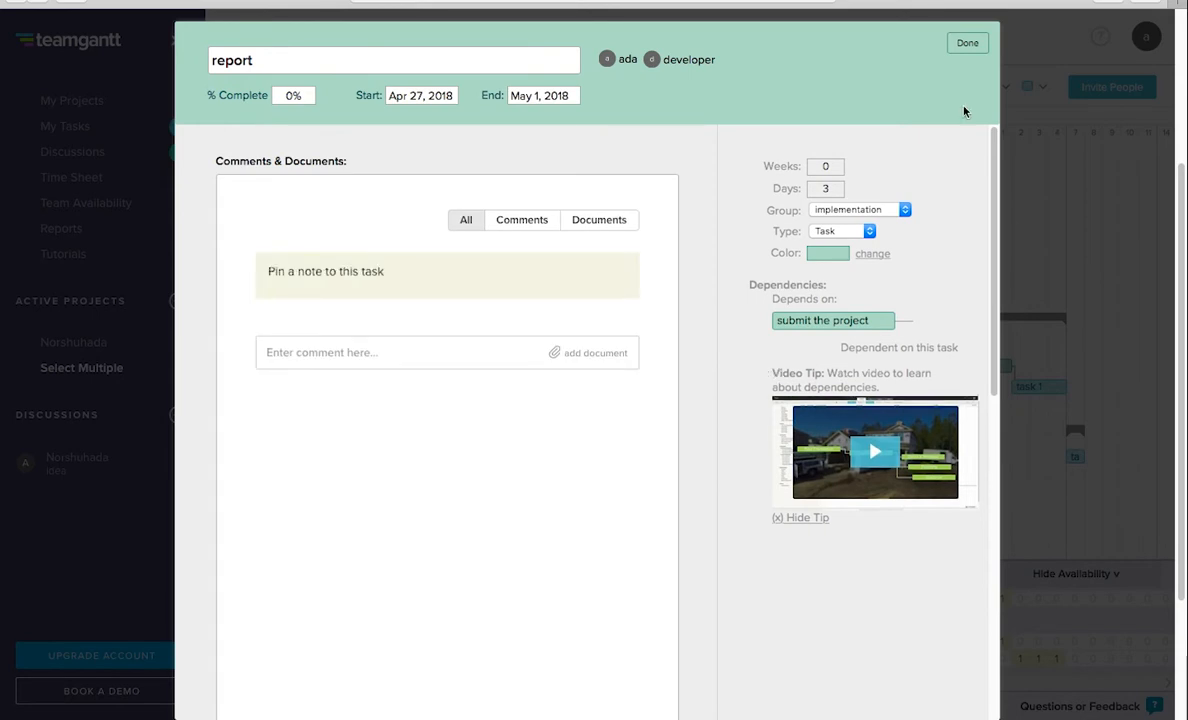
pyautogui.click(968, 43)
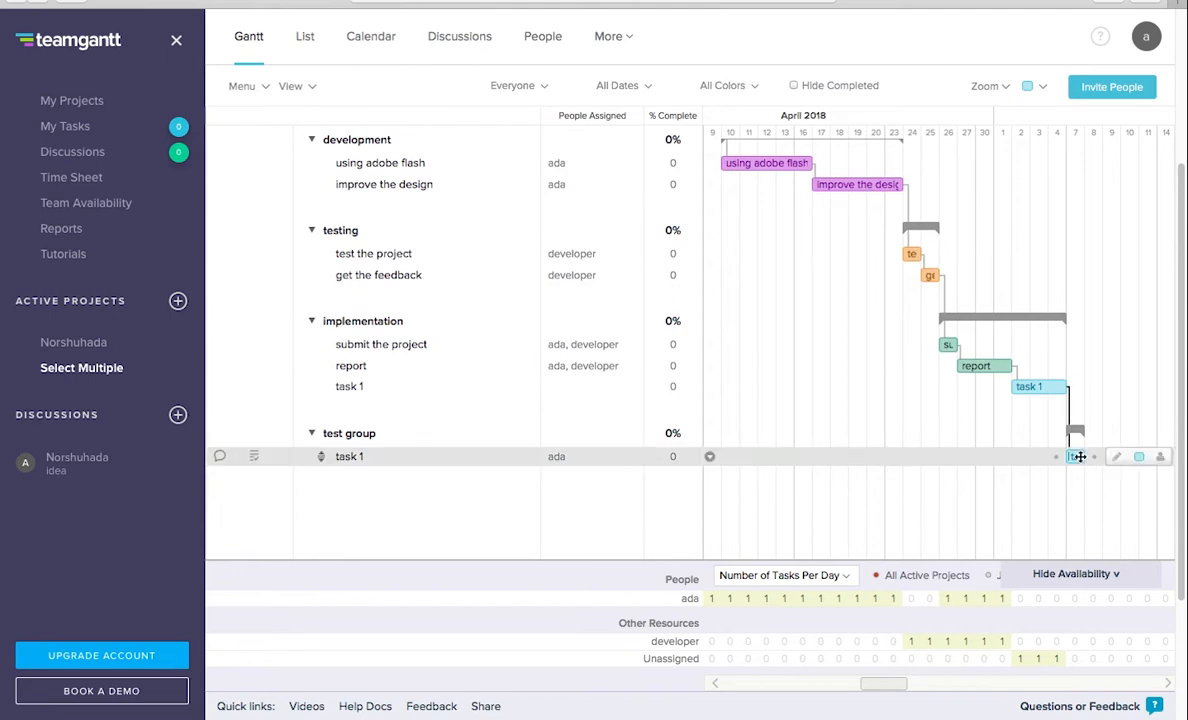
# - Attach "List of Important Dates & Proposed Schedule for Cyber Law.pdf" from the Desktop to task 1 in the test group
pyautogui.click(1079, 456)
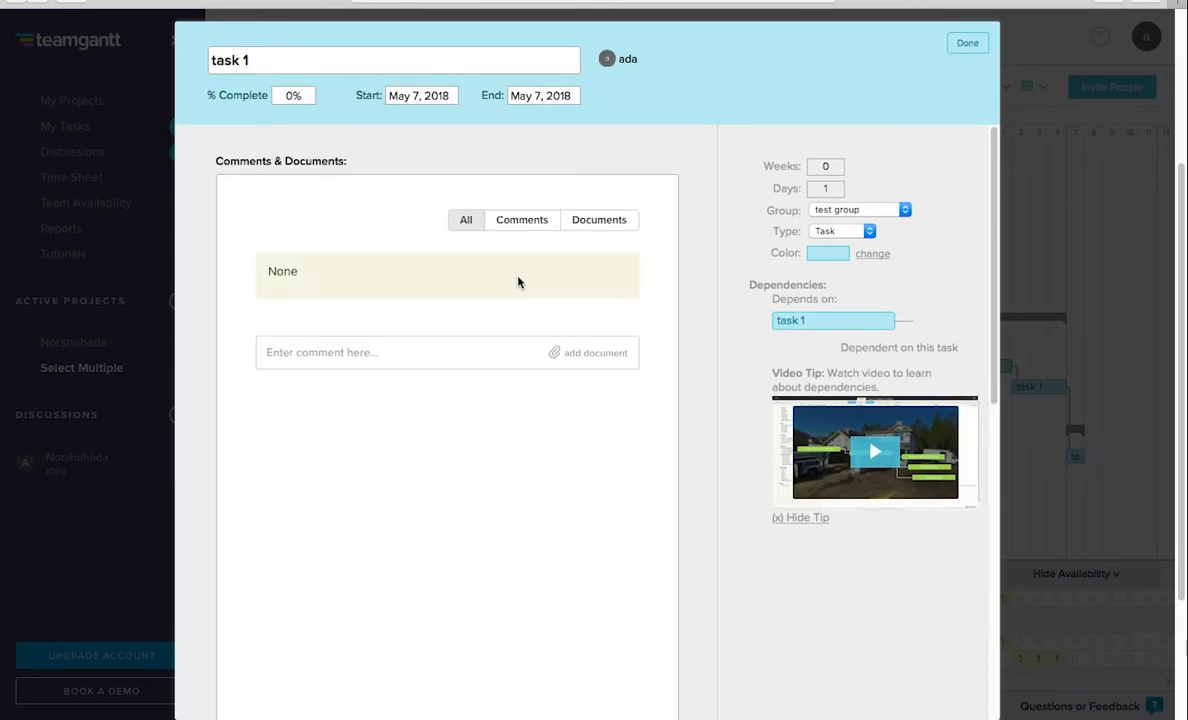
pyautogui.click(589, 222)
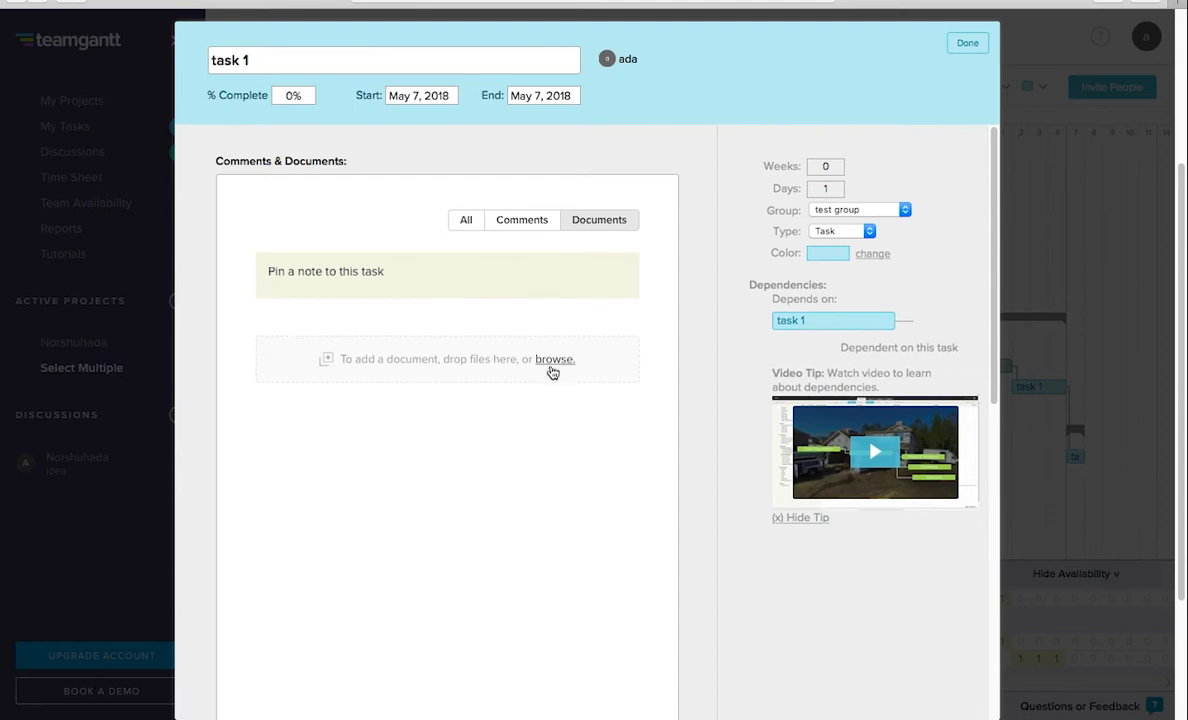
pyautogui.click(552, 362)
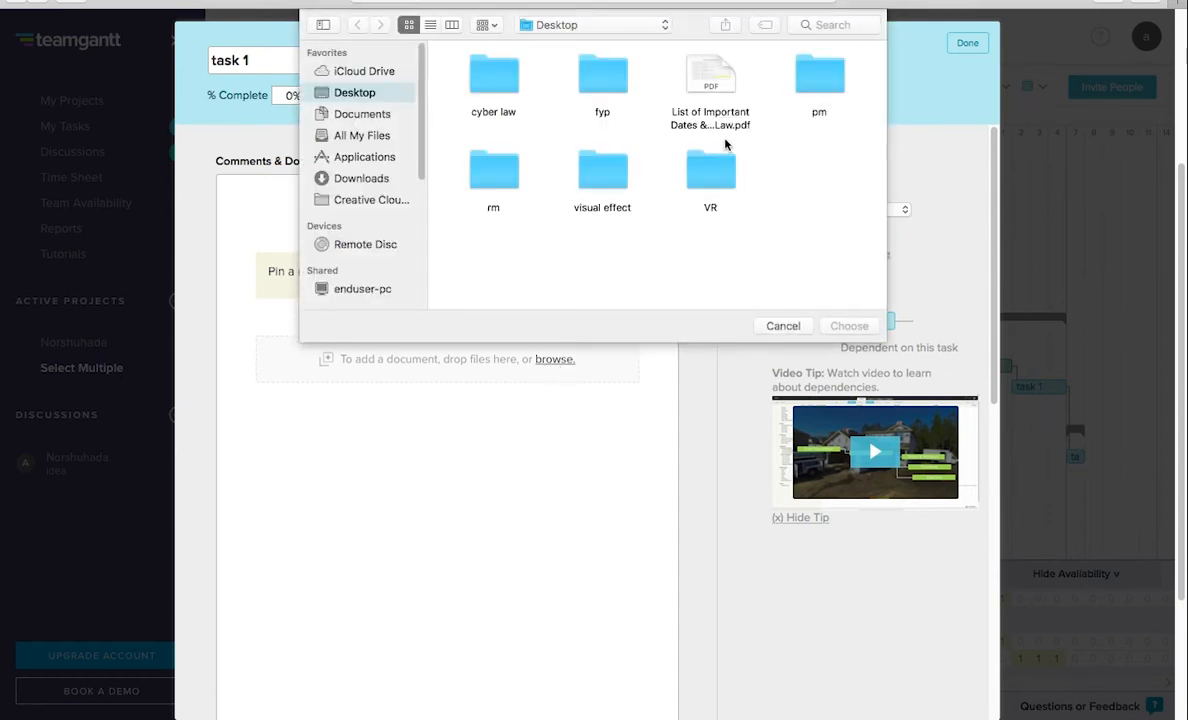
pyautogui.doubleClick(714, 72)
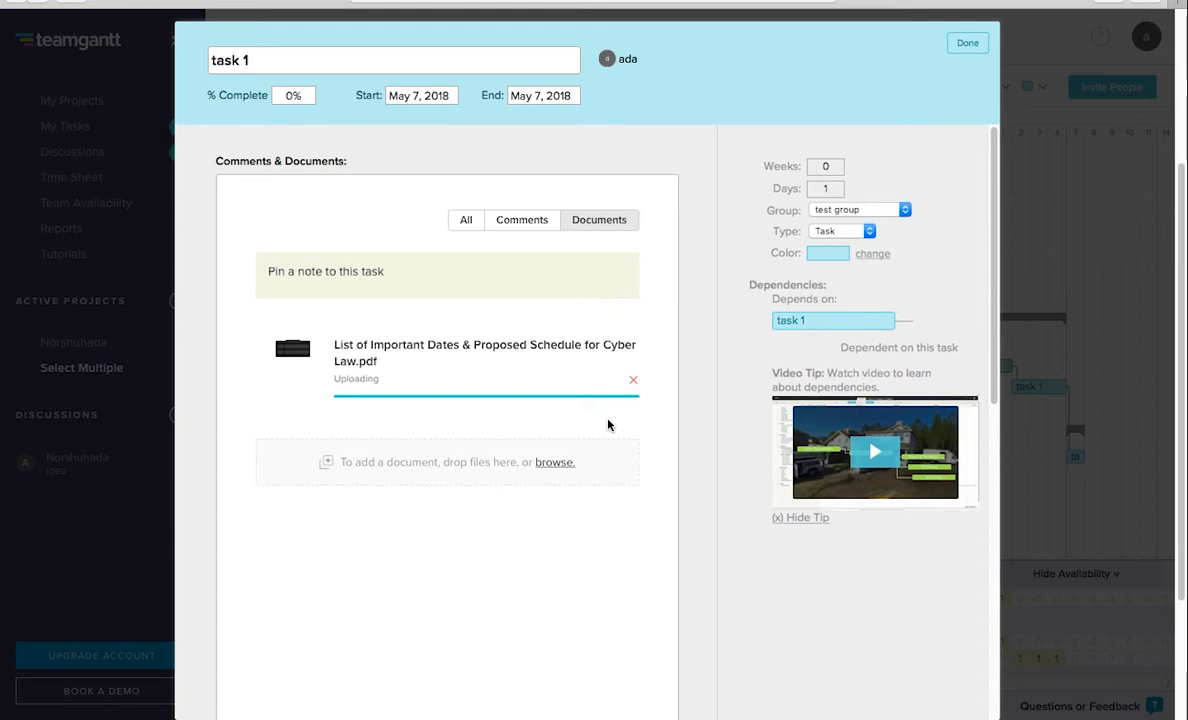
pyautogui.click(967, 45)
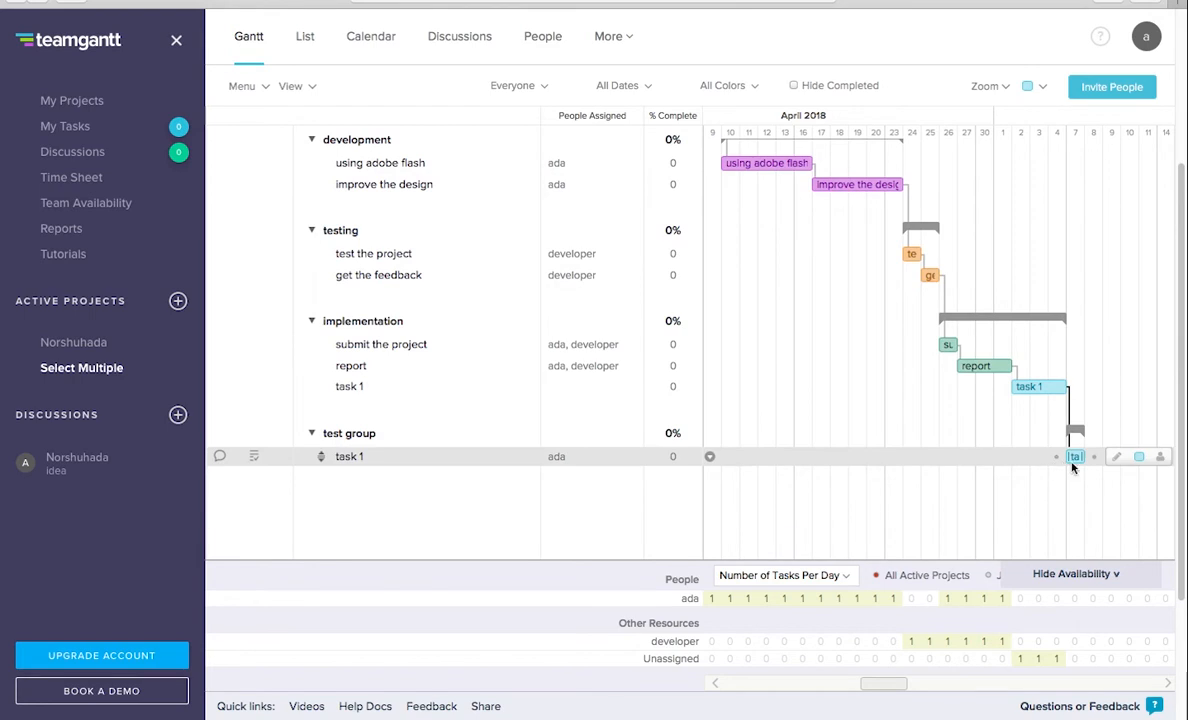
# - Pin the note "test 1" to task 1 in the test group
pyautogui.moveTo(1073, 467)
pyautogui.click(221, 457)
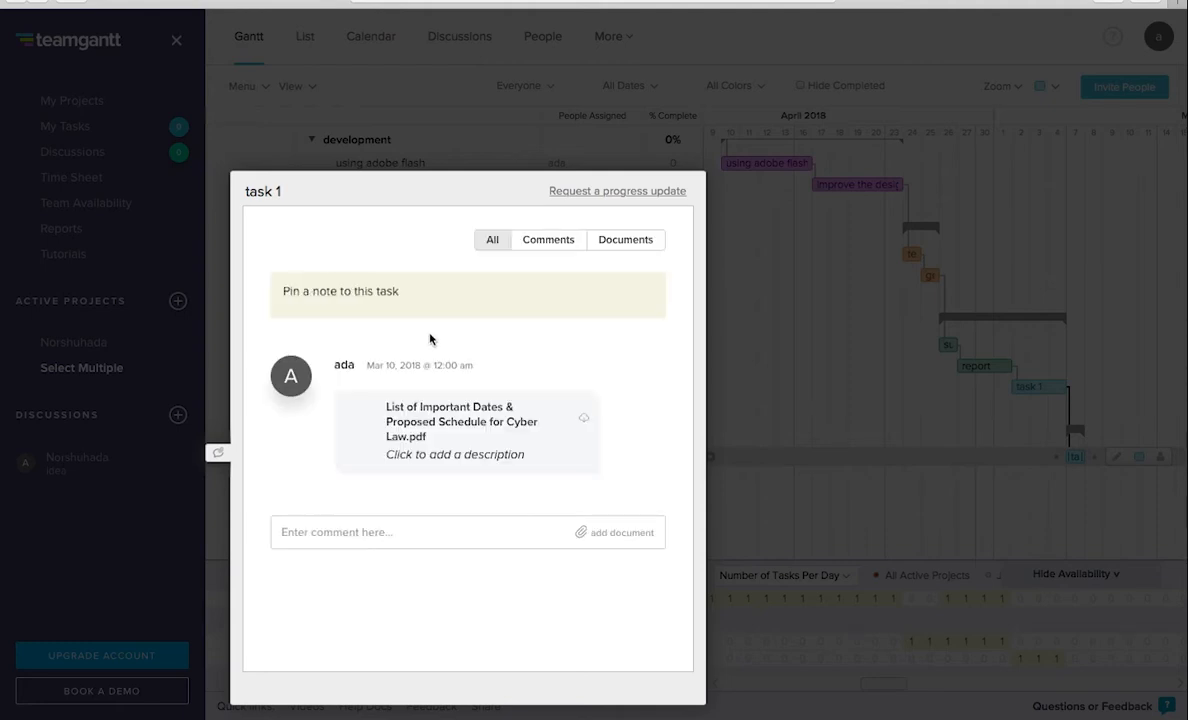
pyautogui.click(406, 300)
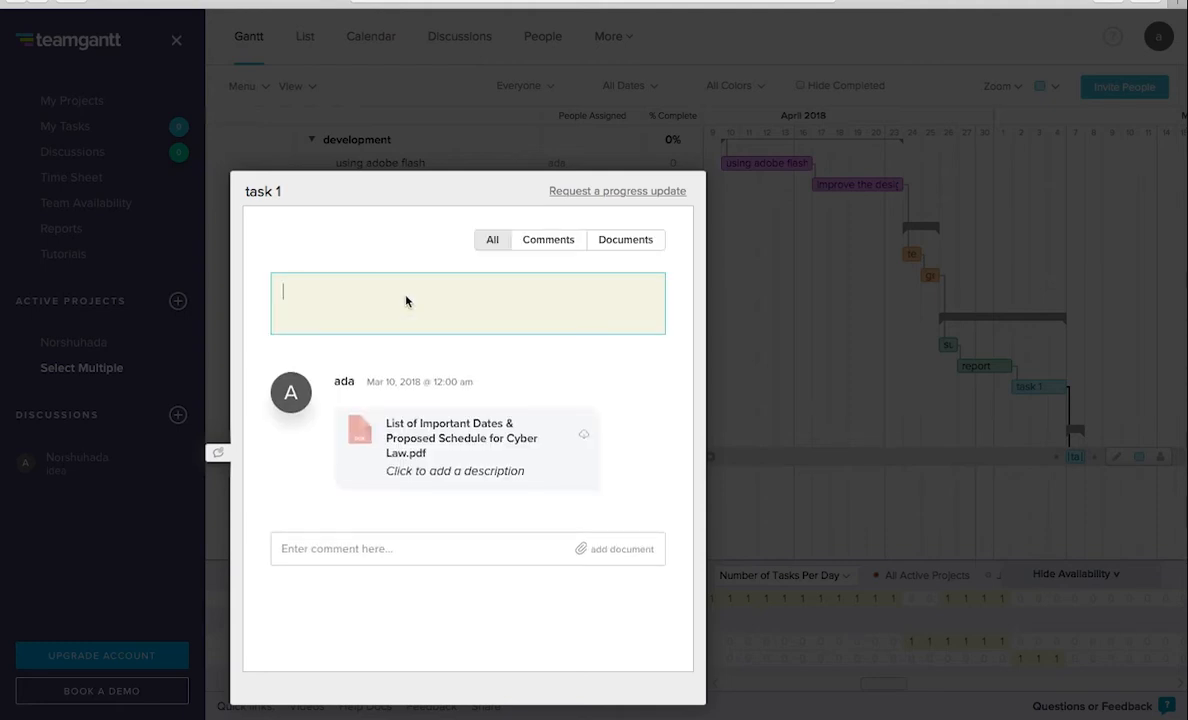
pyautogui.write('test 1')
pyautogui.press('Tab')
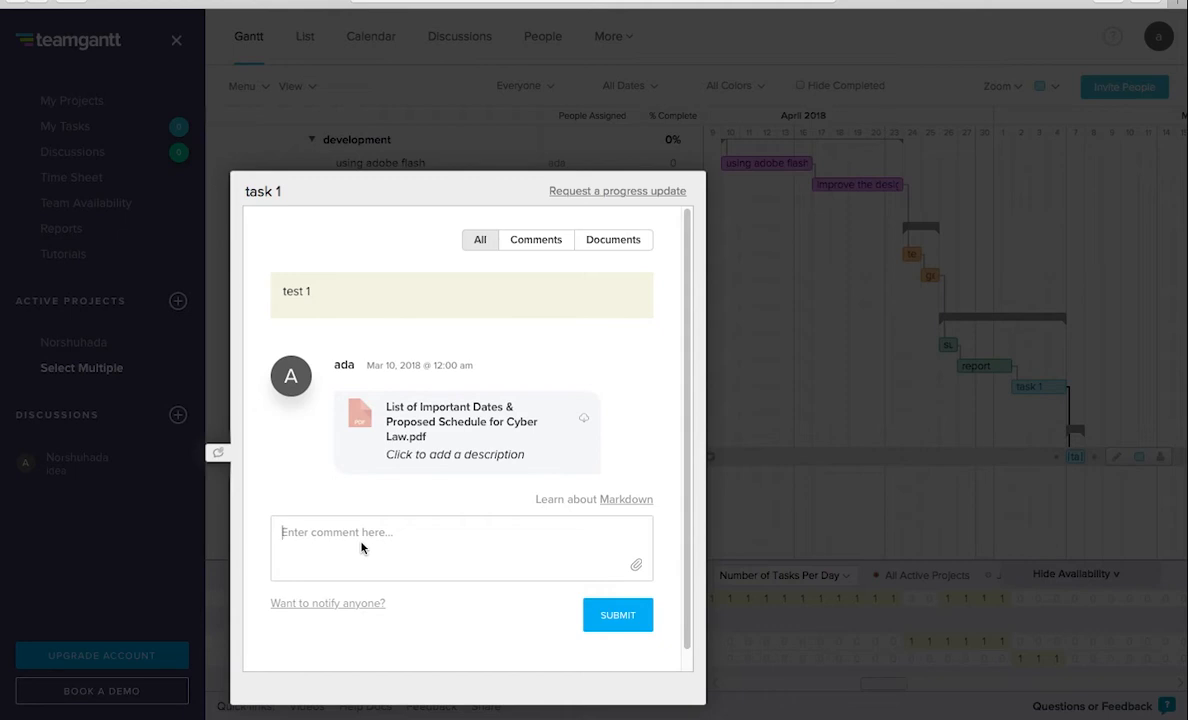
# - Post the comment "test comment" on the test group's task 1, mentioning the assigned person so they are notified
pyautogui.write('test comment')
pyautogui.click(362, 606)
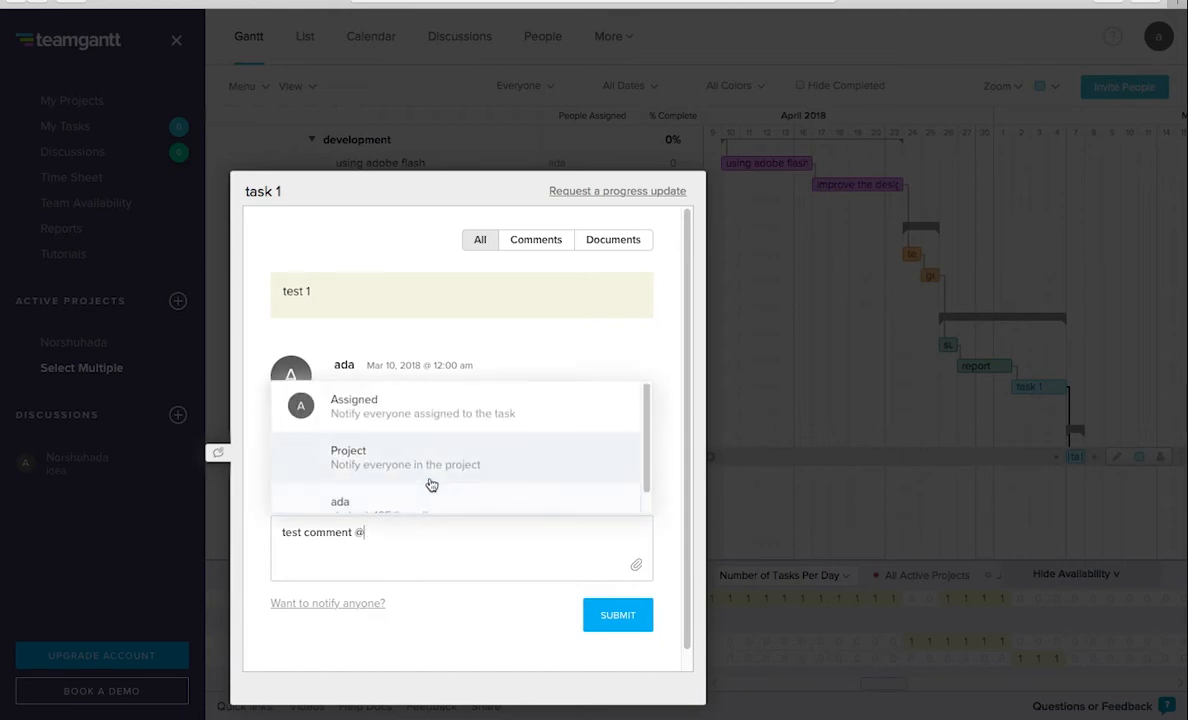
pyautogui.scroll(-1, 431, 485)
pyautogui.click(392, 485)
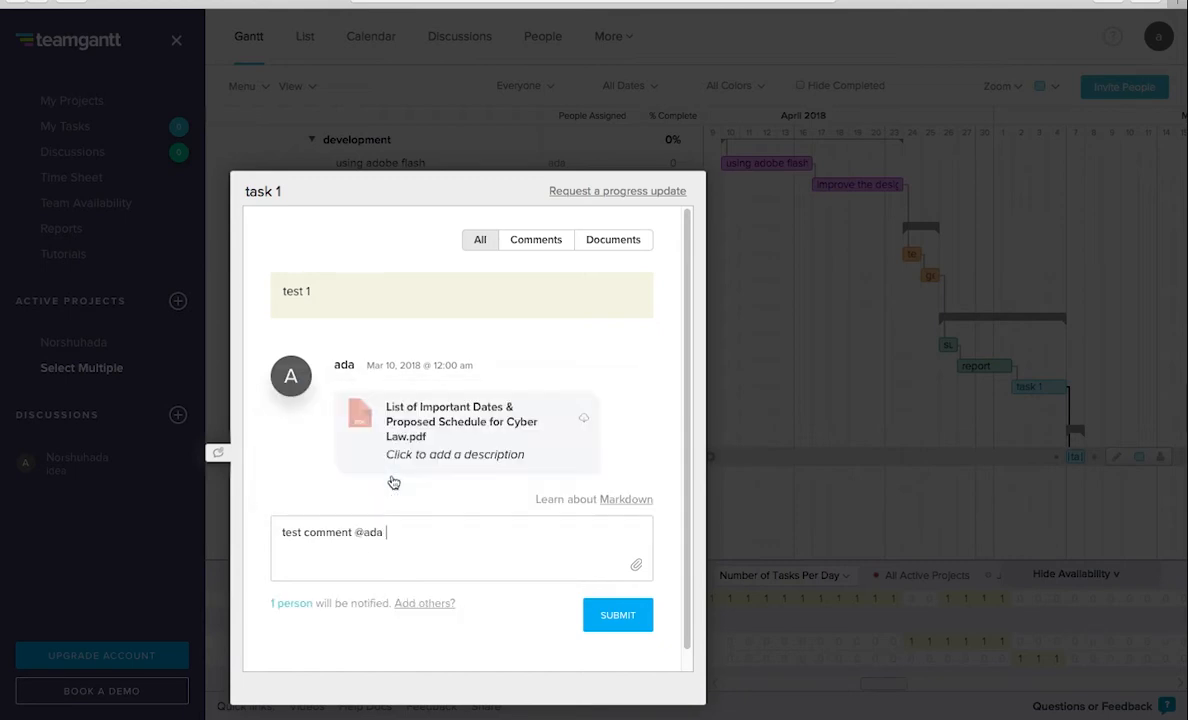
pyautogui.click(631, 618)
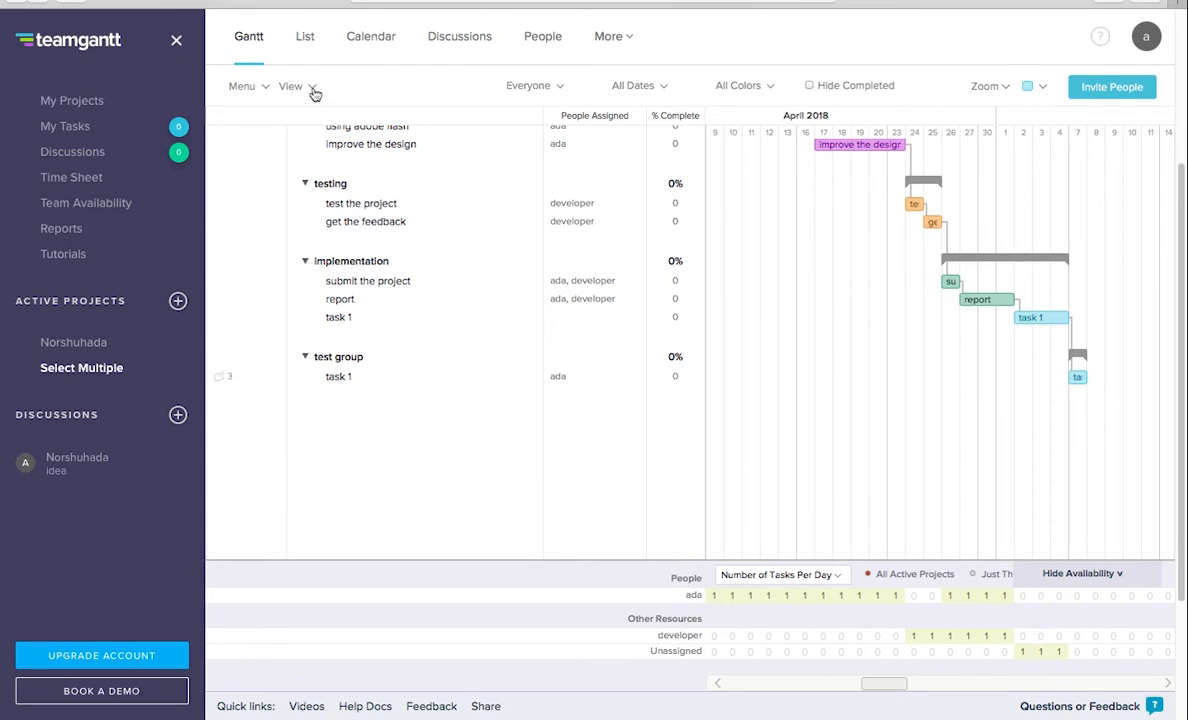
# - Show both task names and resource names next to the bars in the Gantt chart
pyautogui.click(313, 87)
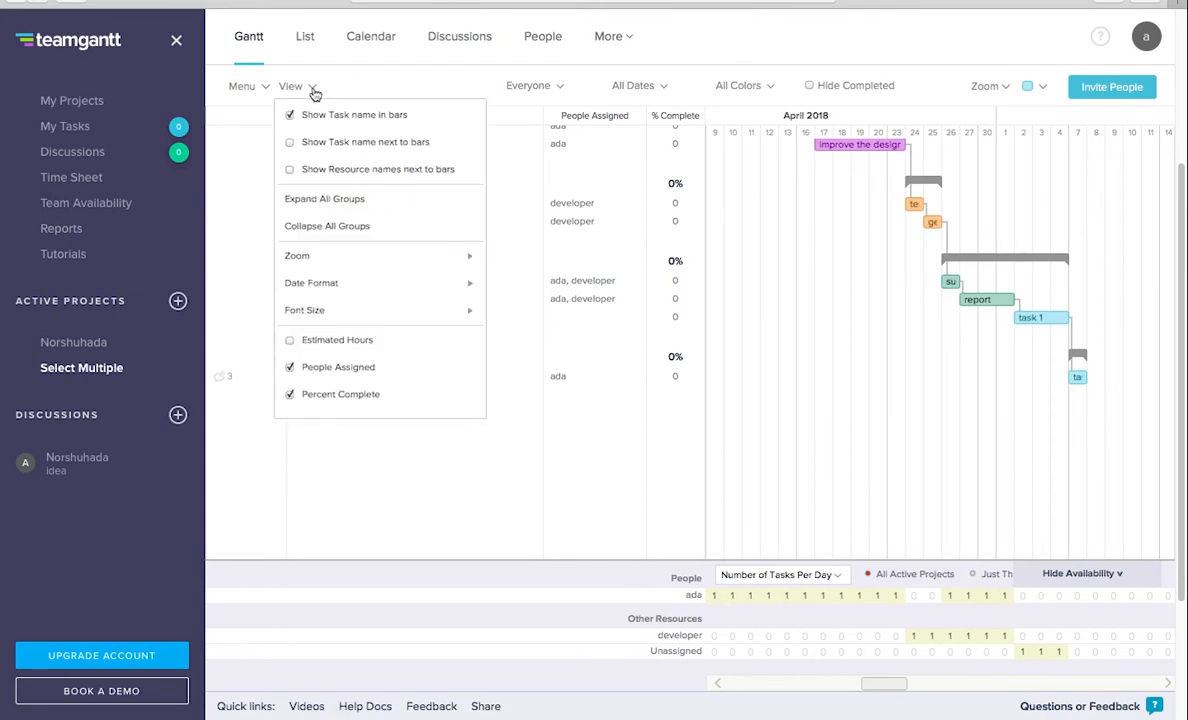
pyautogui.click(290, 145)
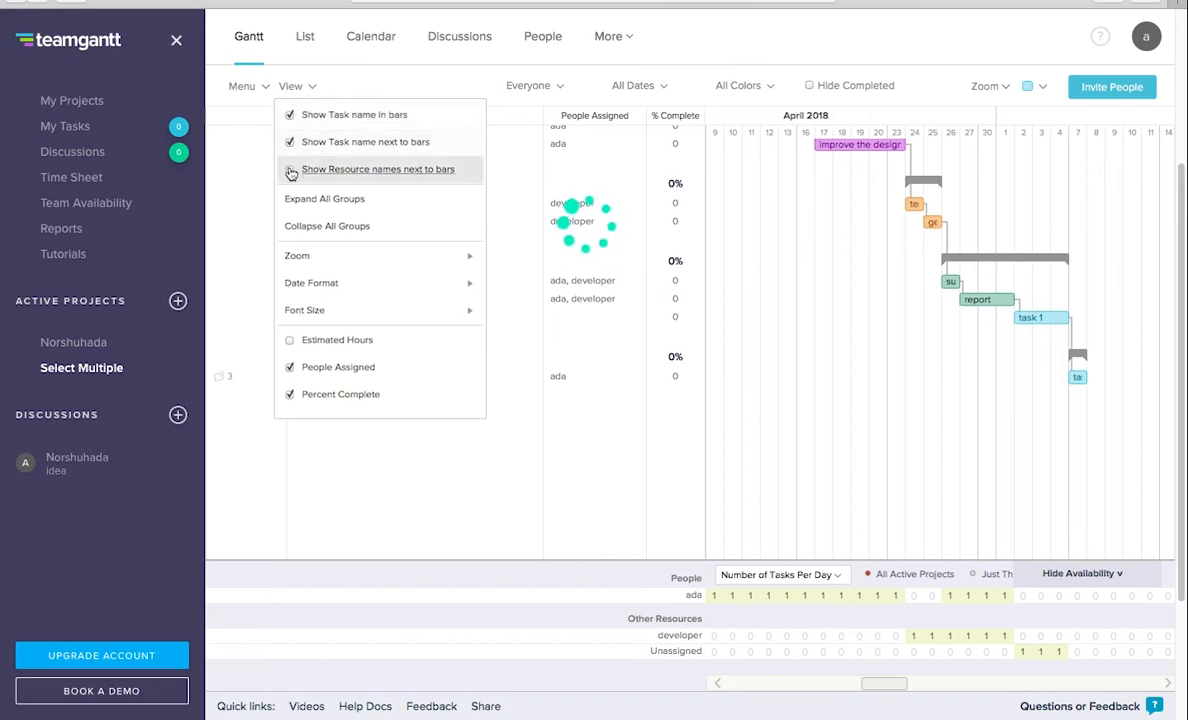
pyautogui.click(290, 172)
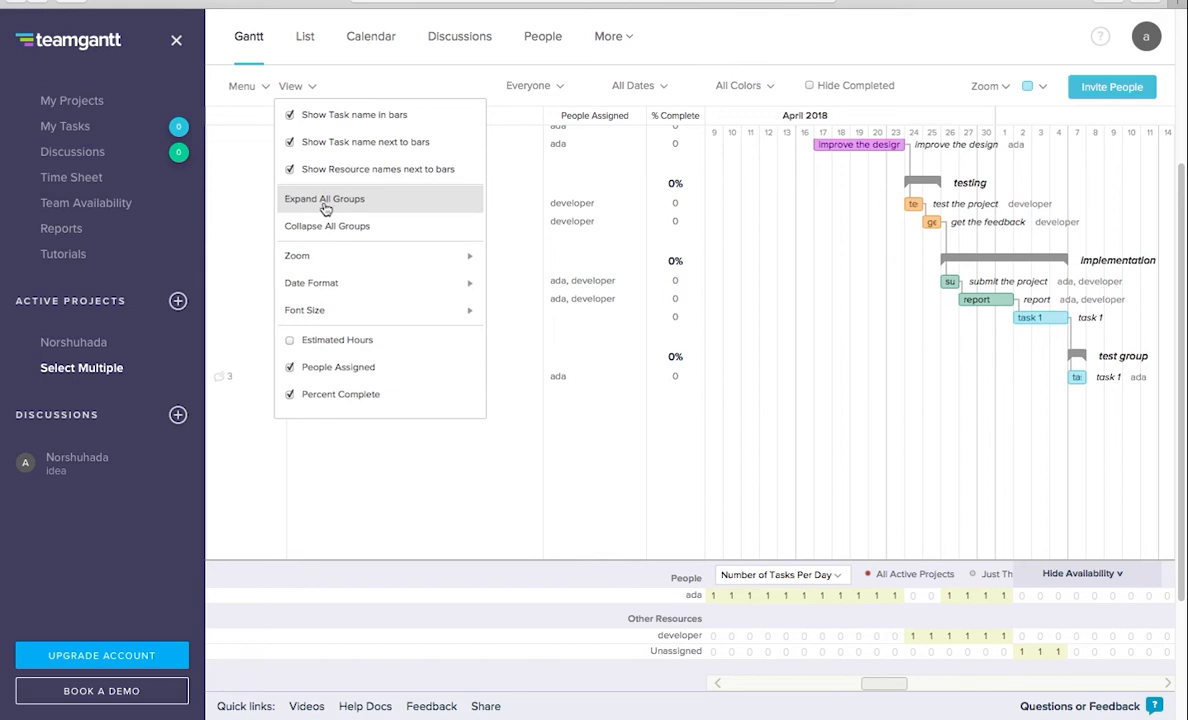
# - Set the Gantt chart's day view zoom to 110%
pyautogui.moveTo(379, 257)
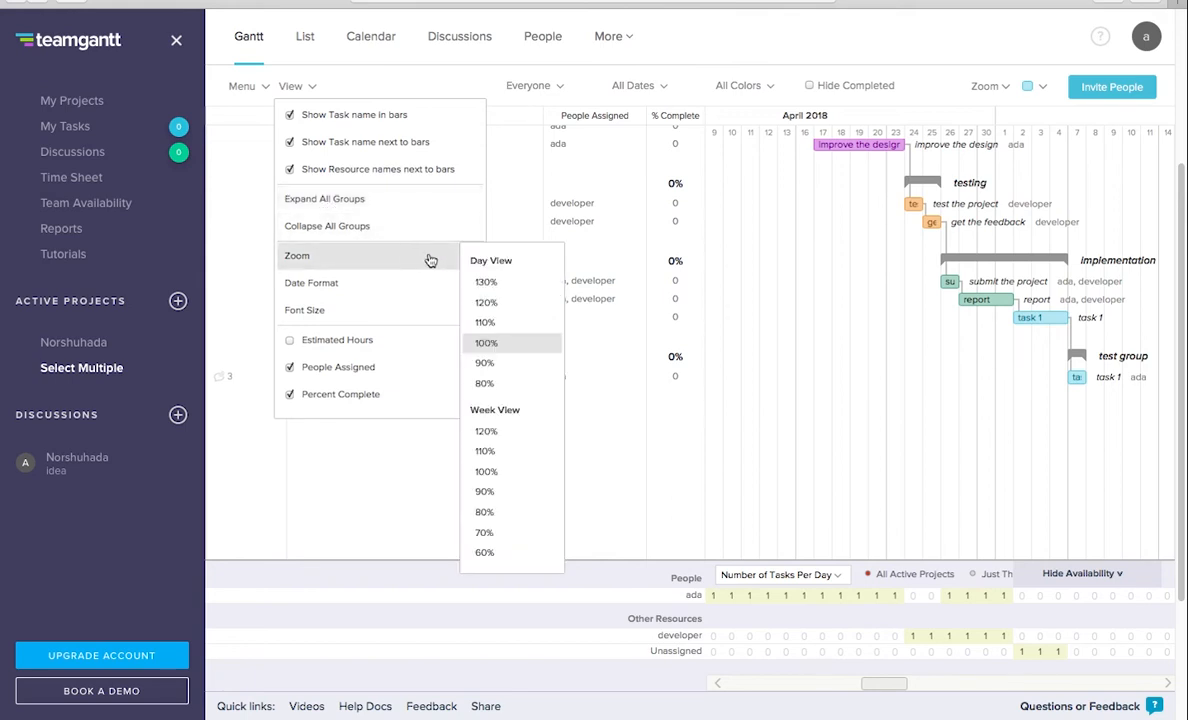
pyautogui.click(487, 325)
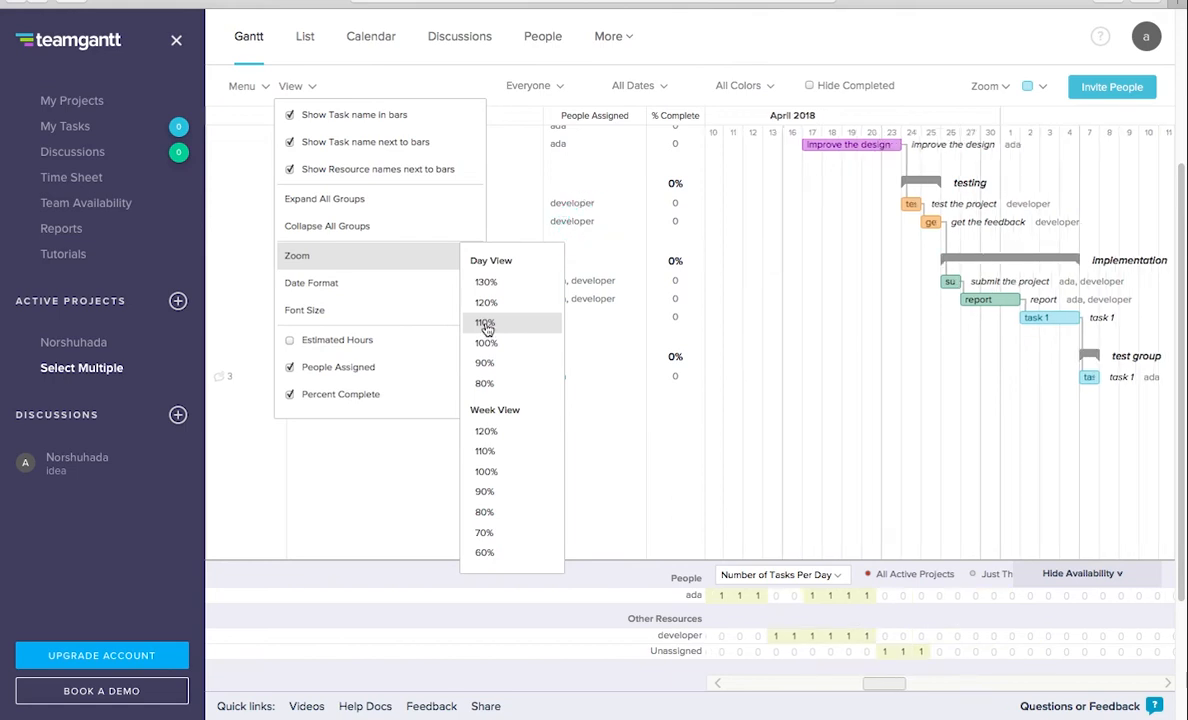
# - Set the Gantt chart's font size to 13px
pyautogui.moveTo(429, 302)
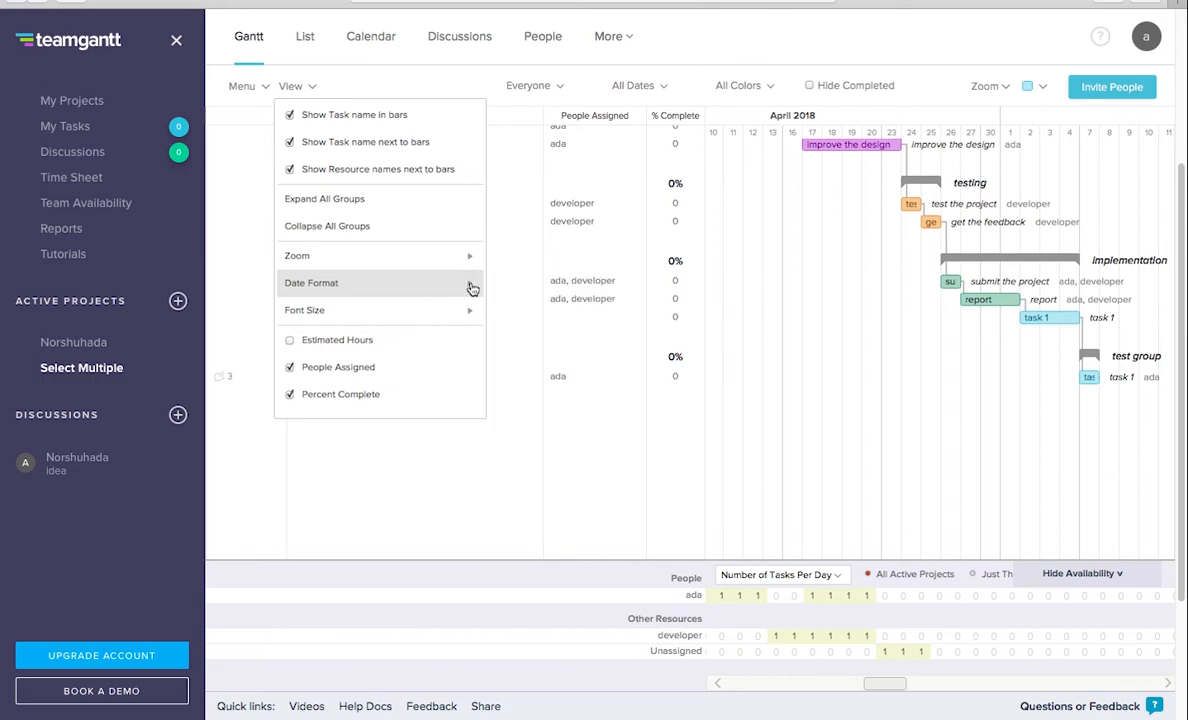
pyautogui.moveTo(469, 258)
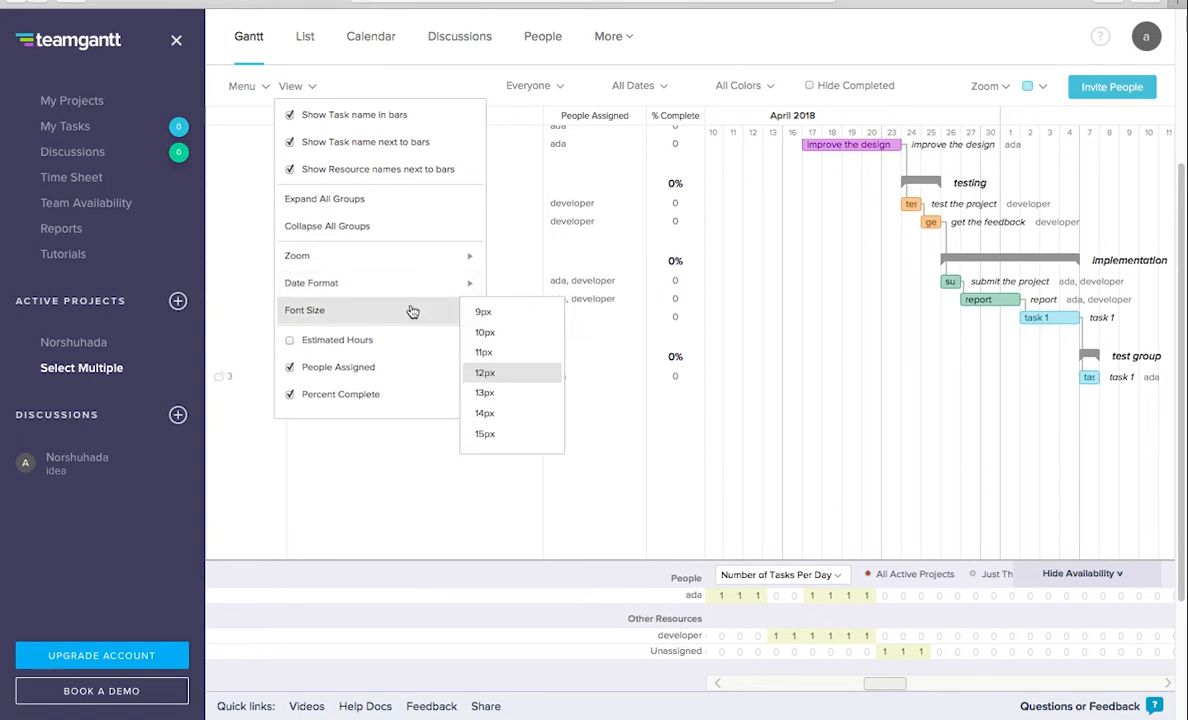
pyautogui.click(497, 396)
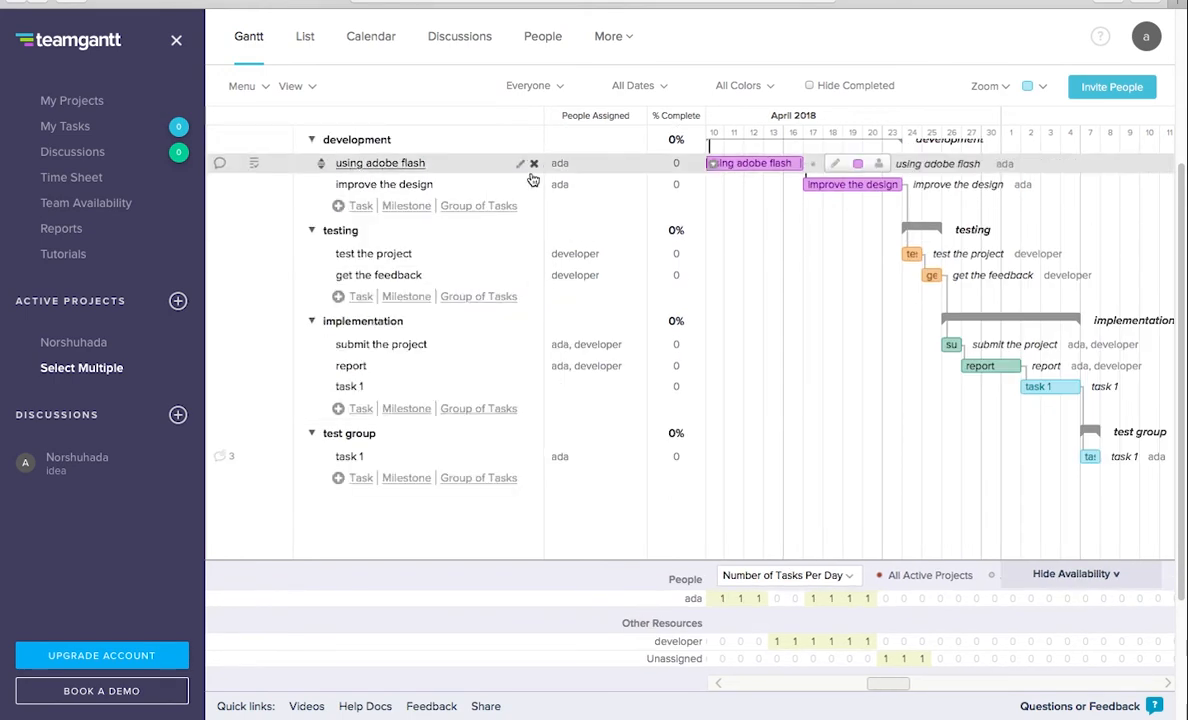
# - Hide the completed tasks in the Gantt chart and open the project's list view
pyautogui.click(812, 90)
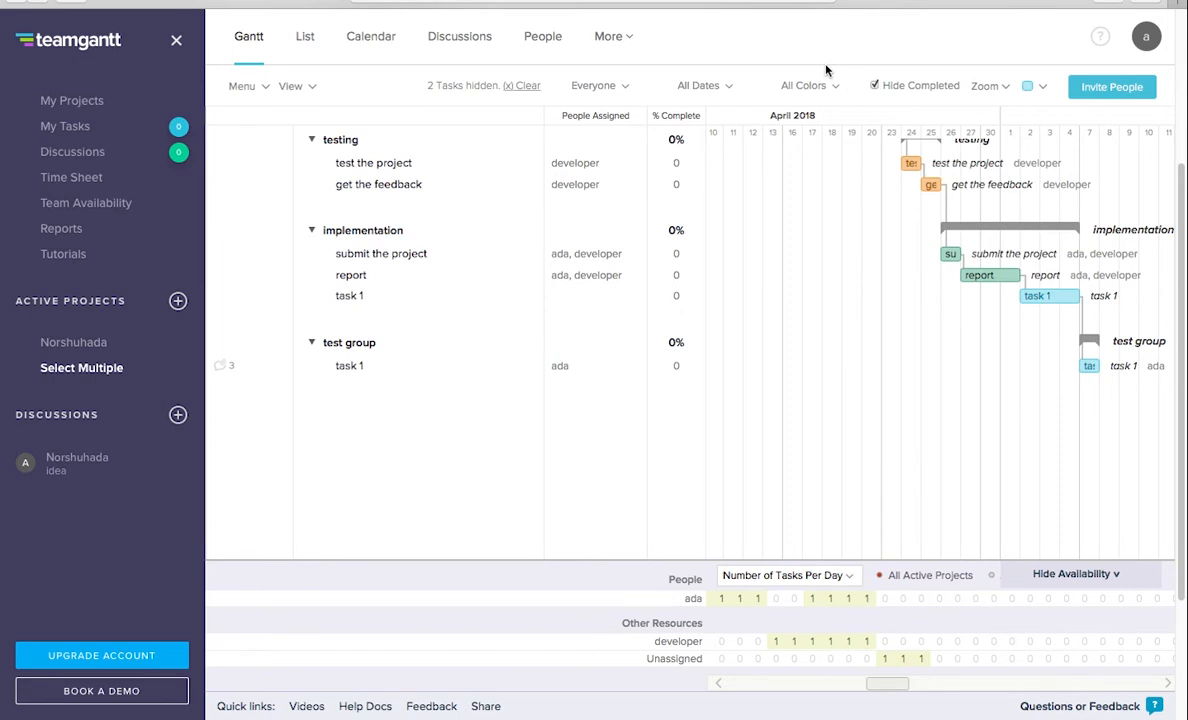
pyautogui.click(307, 38)
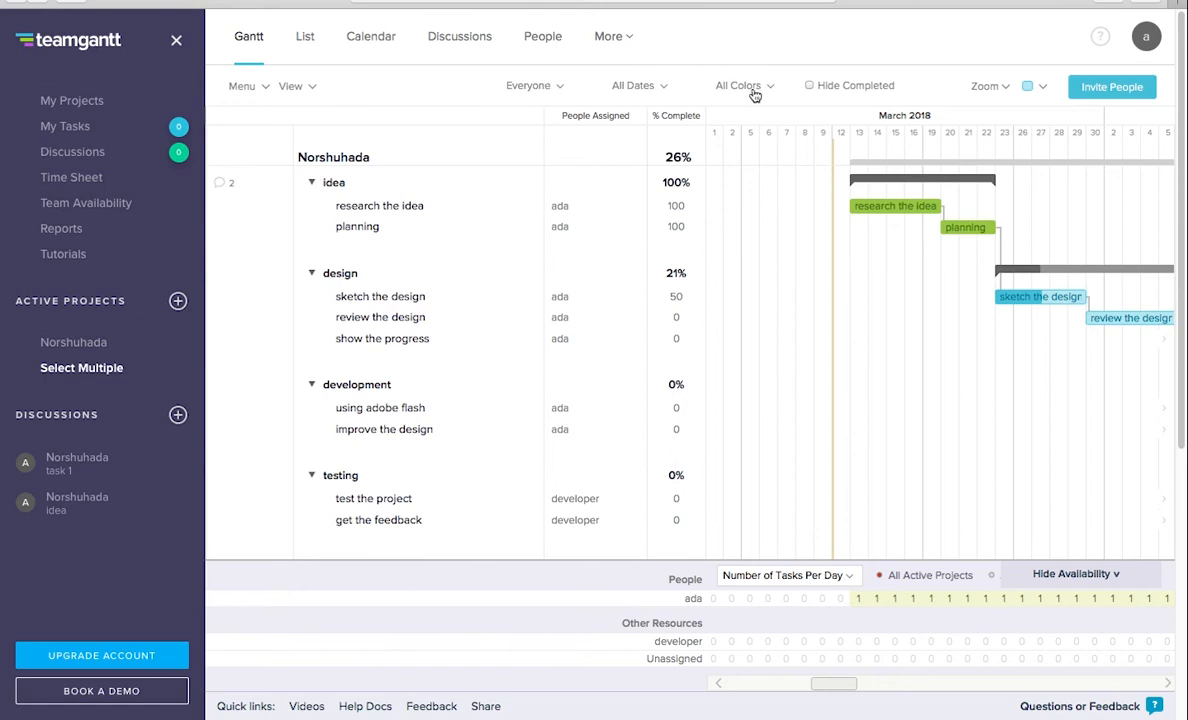
# - Filter the Gantt chart to the team member's assigned tasks that are In Progress
pyautogui.click(561, 88)
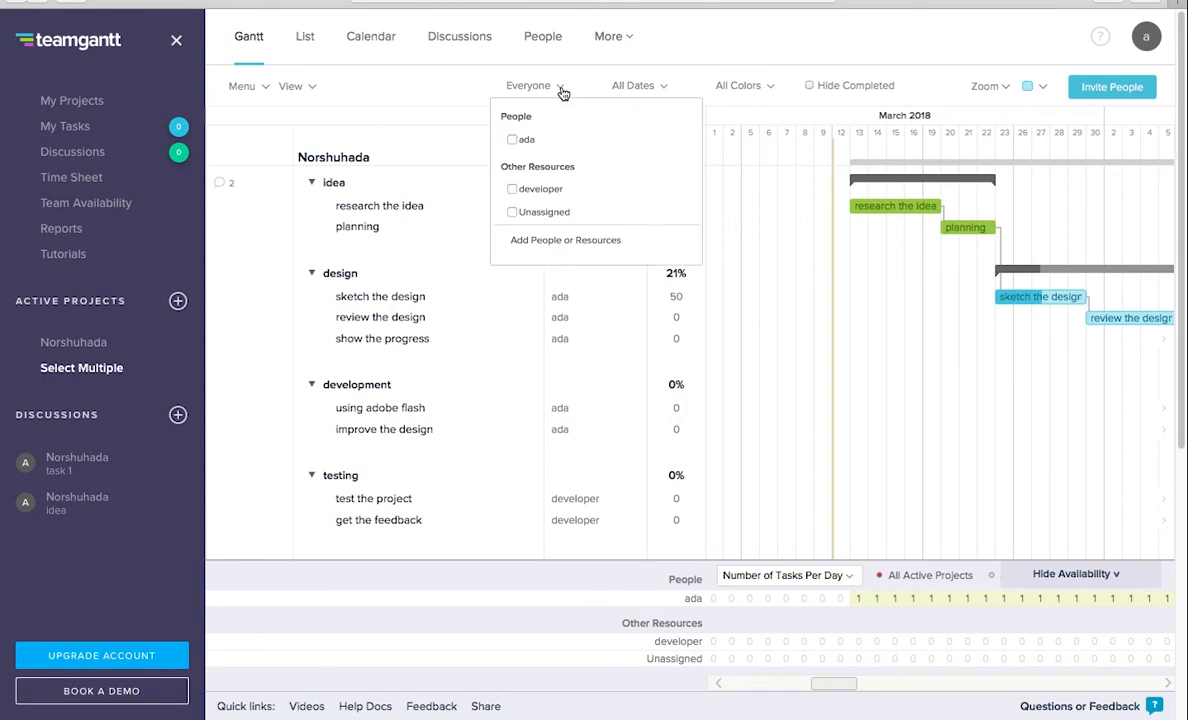
pyautogui.click(514, 141)
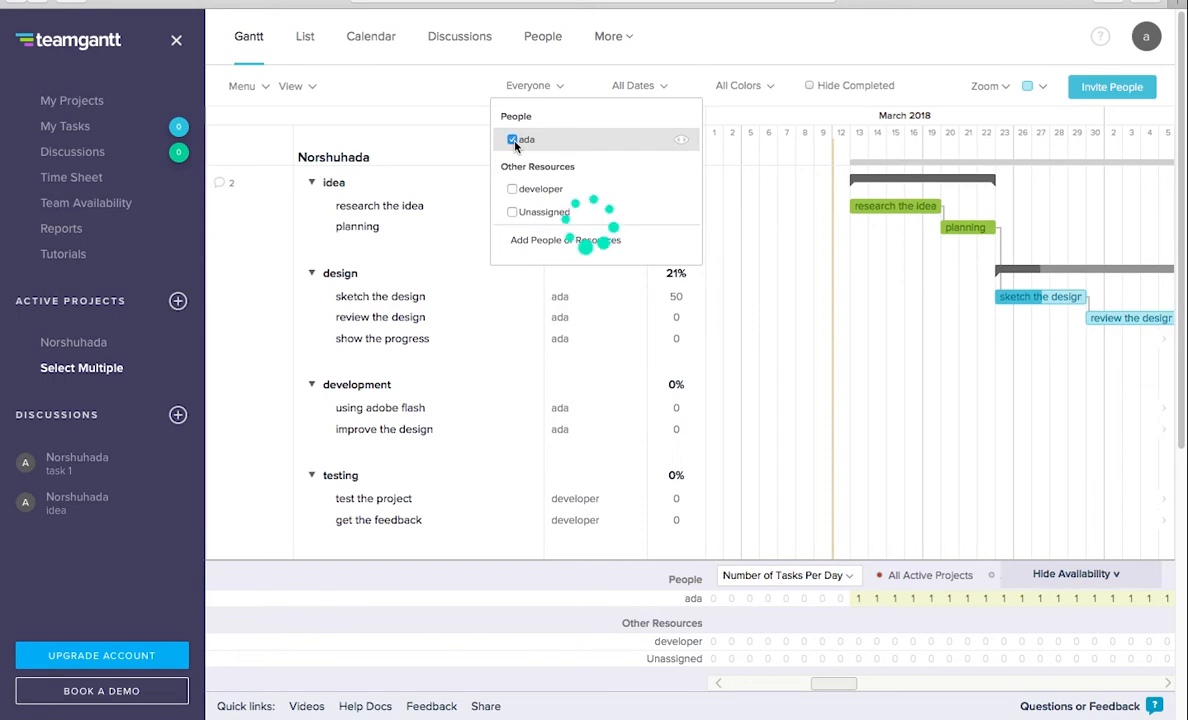
pyautogui.click(796, 253)
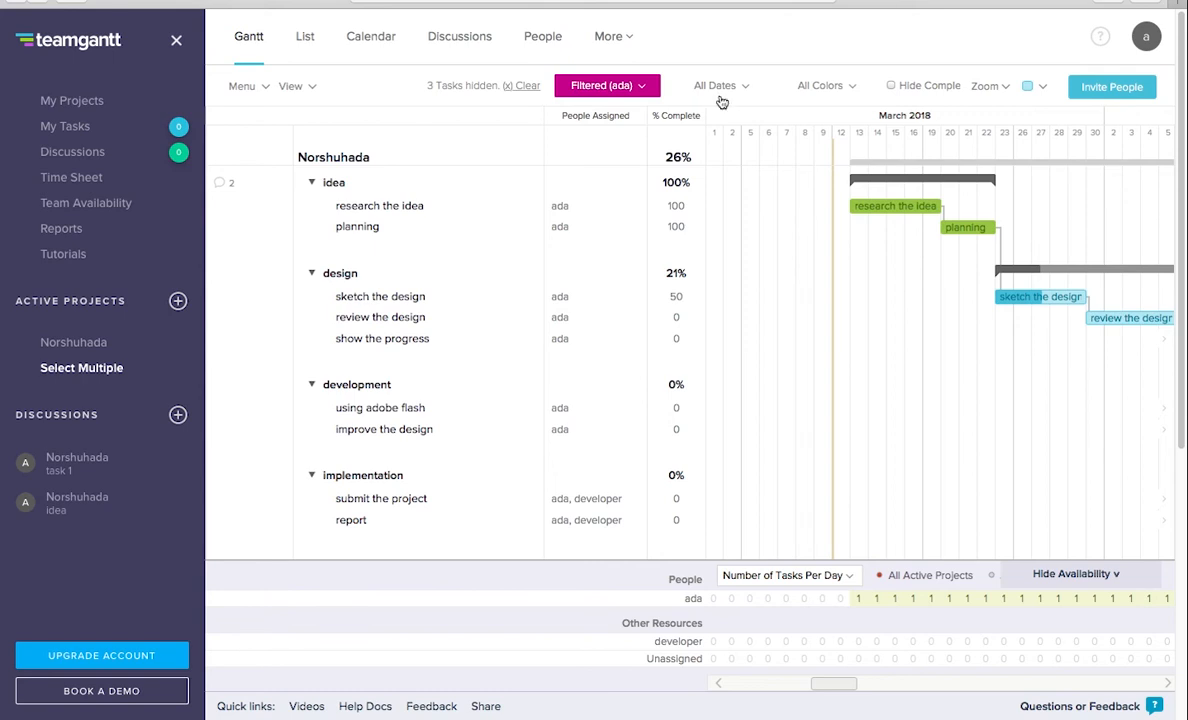
pyautogui.click(747, 89)
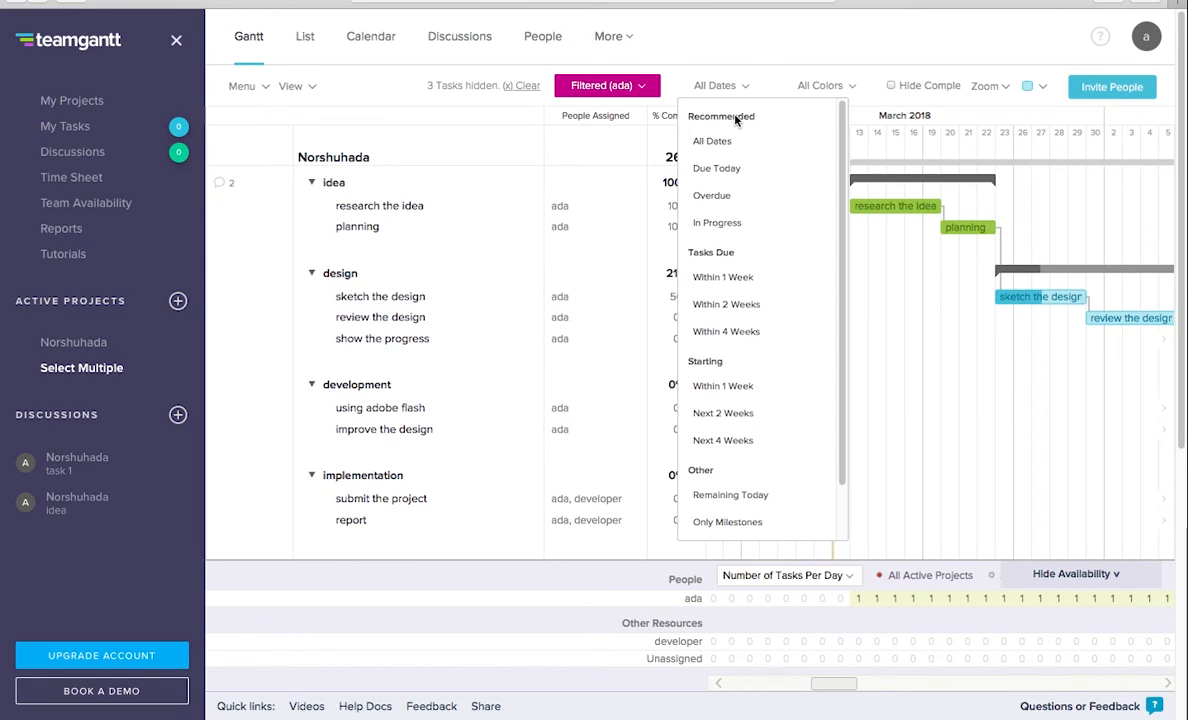
pyautogui.click(720, 230)
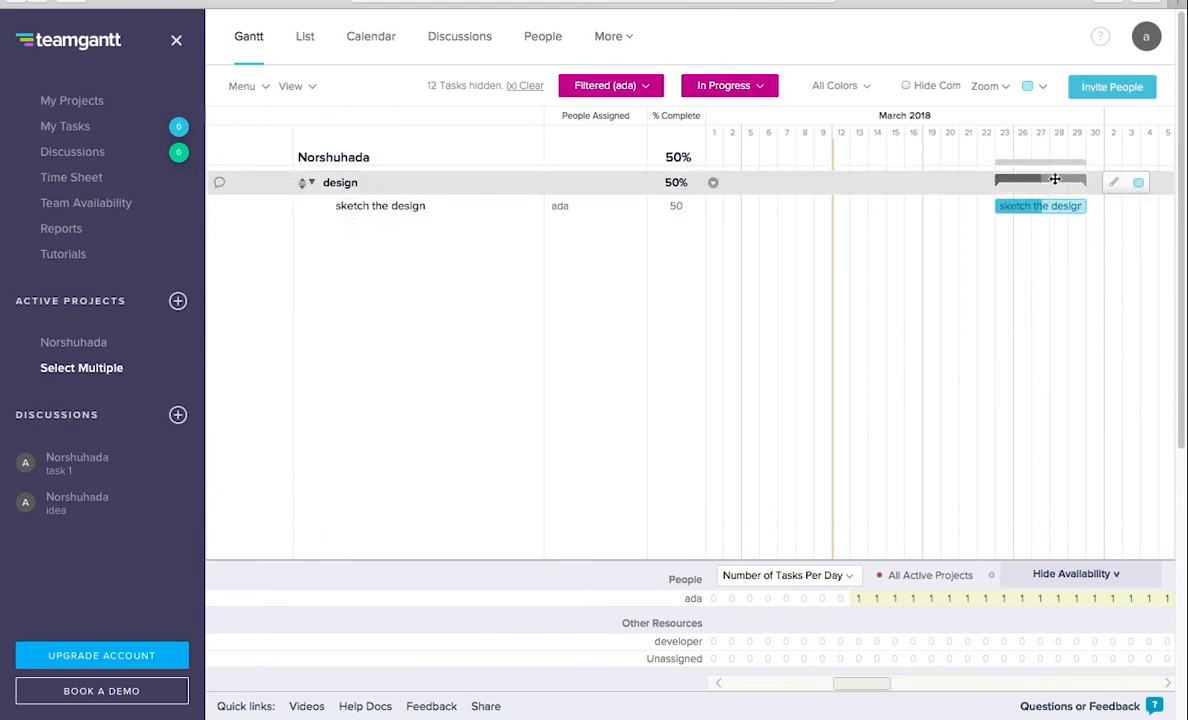
# - Clear the date and people filters to show all dates and everyone's tasks
pyautogui.click(759, 85)
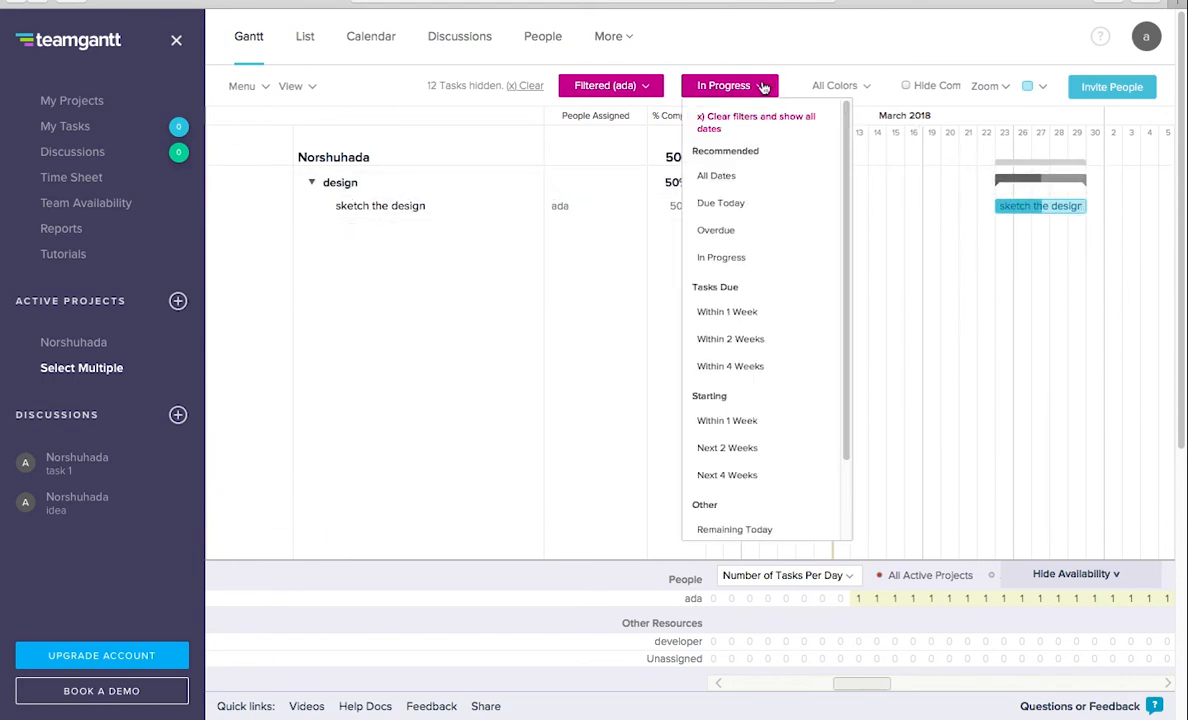
pyautogui.click(727, 122)
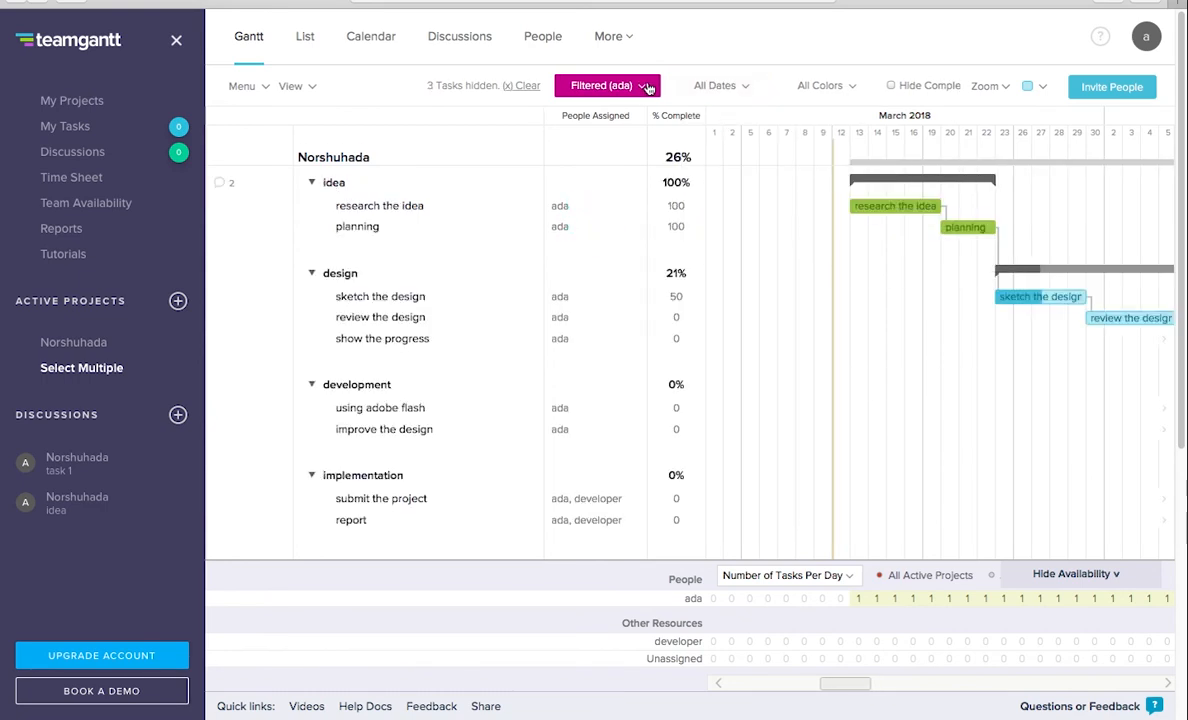
pyautogui.click(604, 85)
pyautogui.click(651, 117)
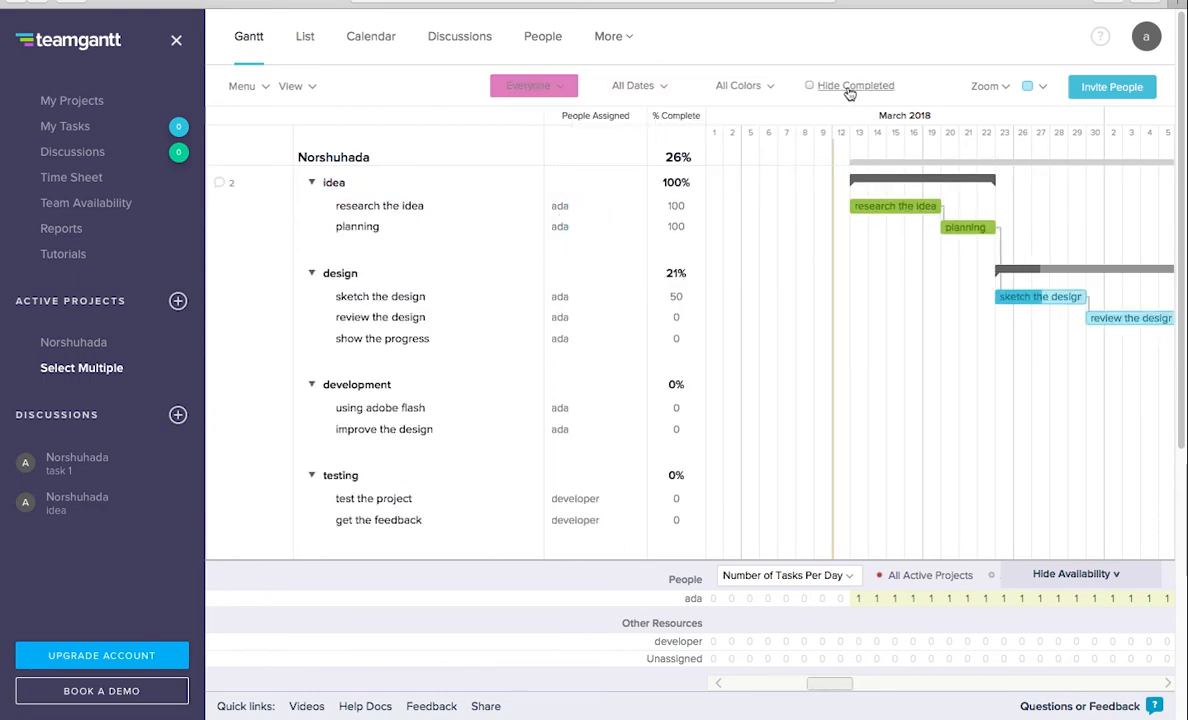
# - Preview the Gantt chart filtered to Basic Blue tasks, and with completed tasks hidden instead of the color filter
pyautogui.click(776, 88)
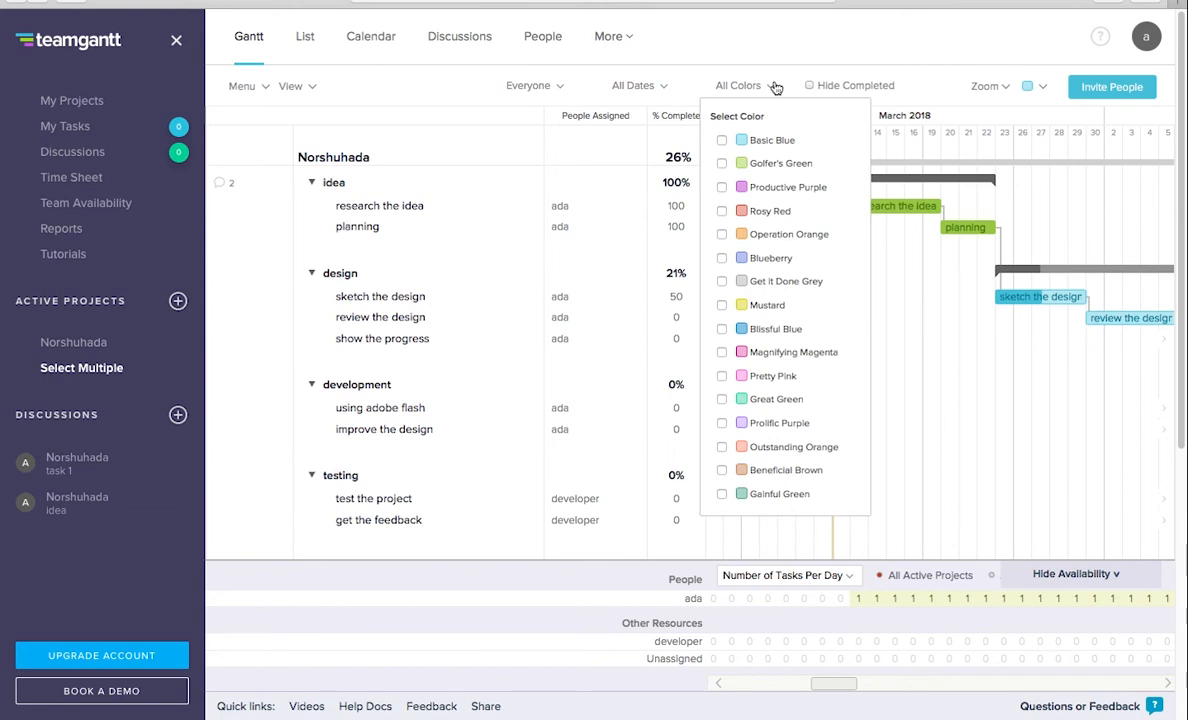
pyautogui.click(722, 141)
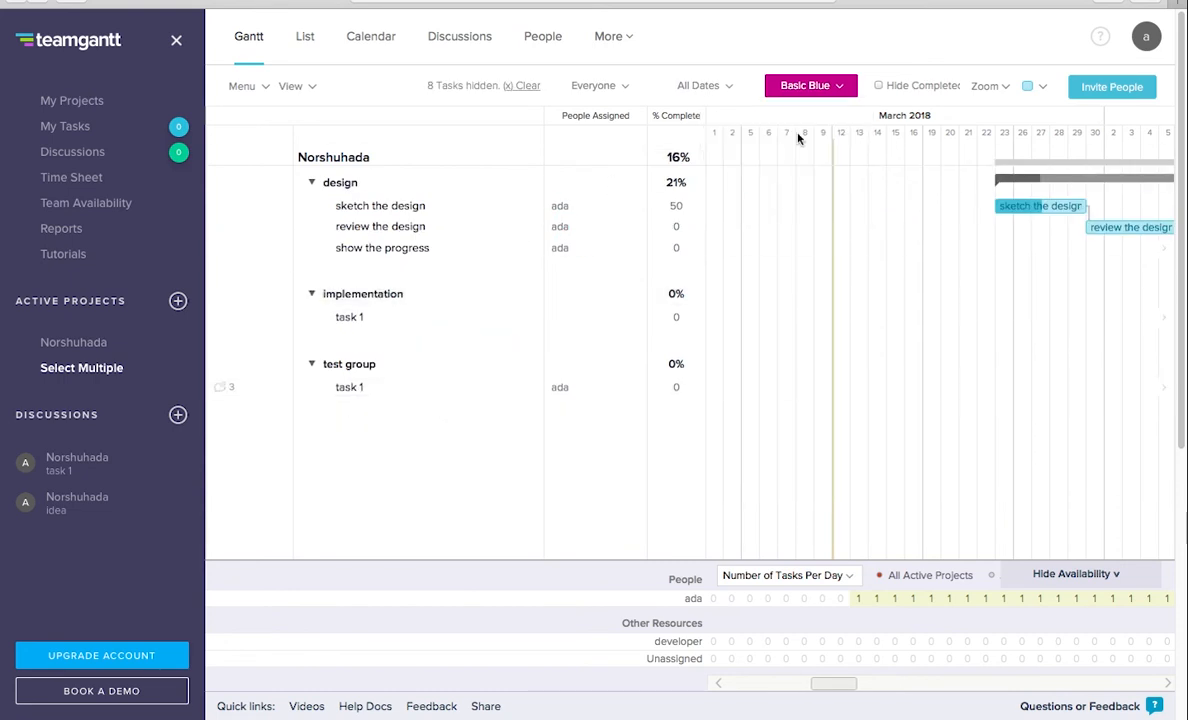
pyautogui.click(843, 94)
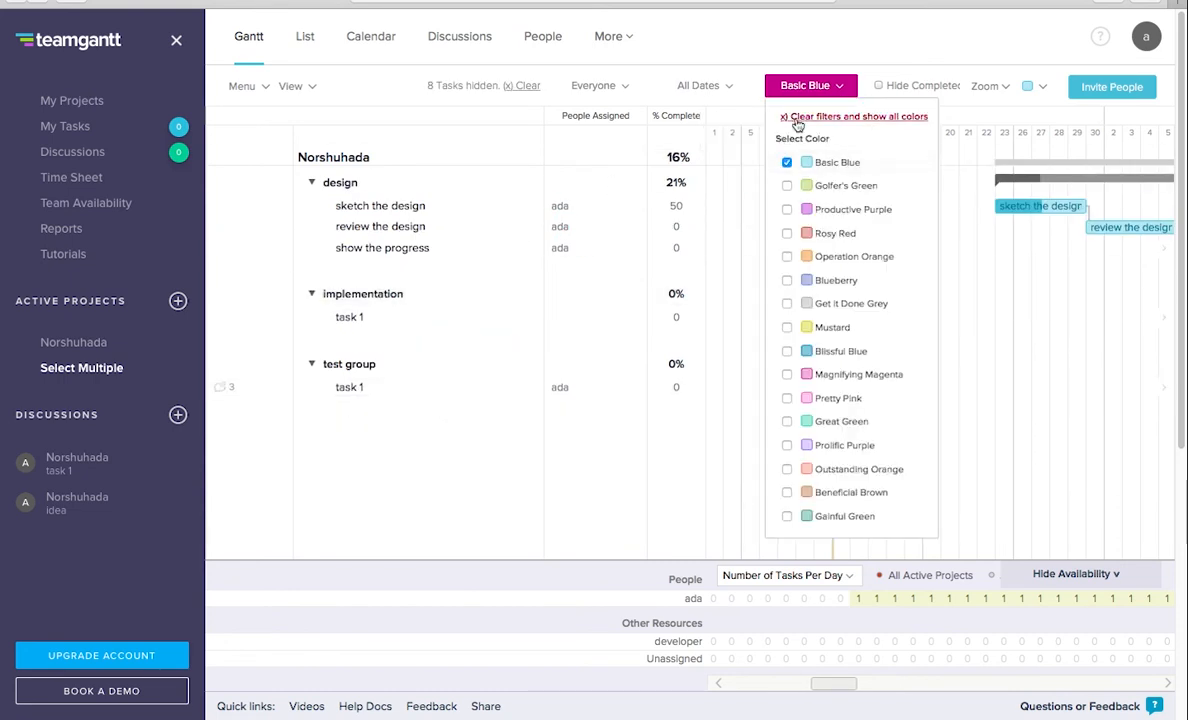
pyautogui.click(794, 118)
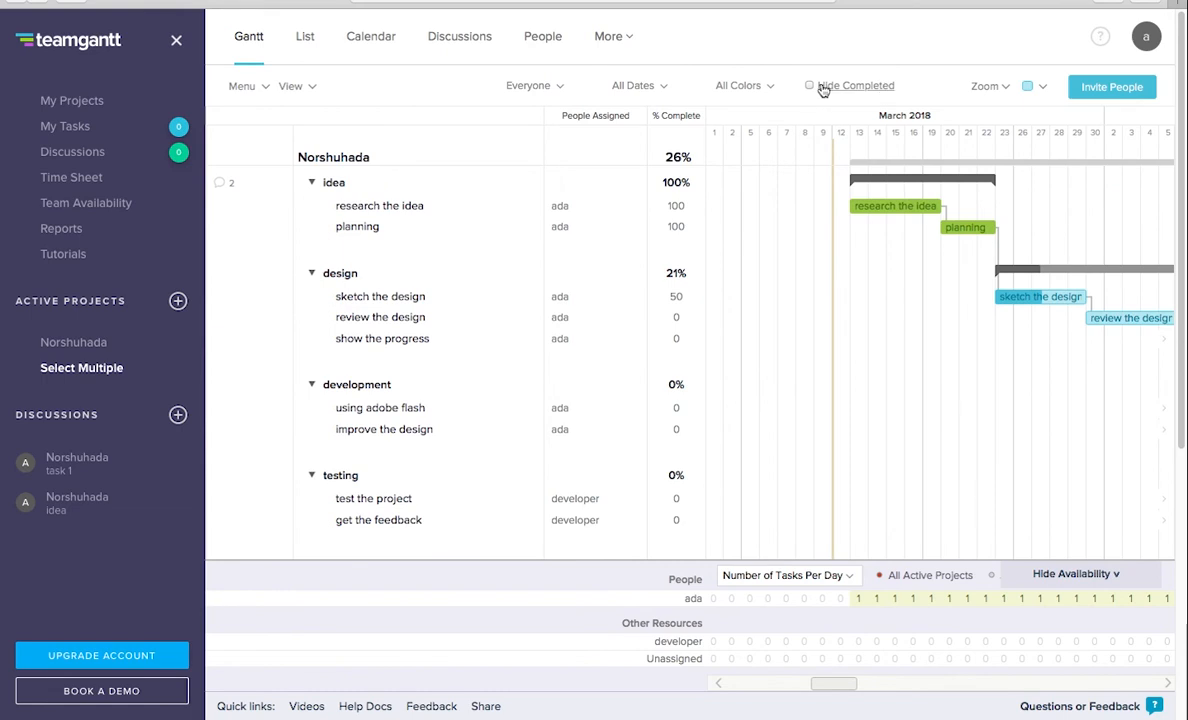
pyautogui.click(810, 87)
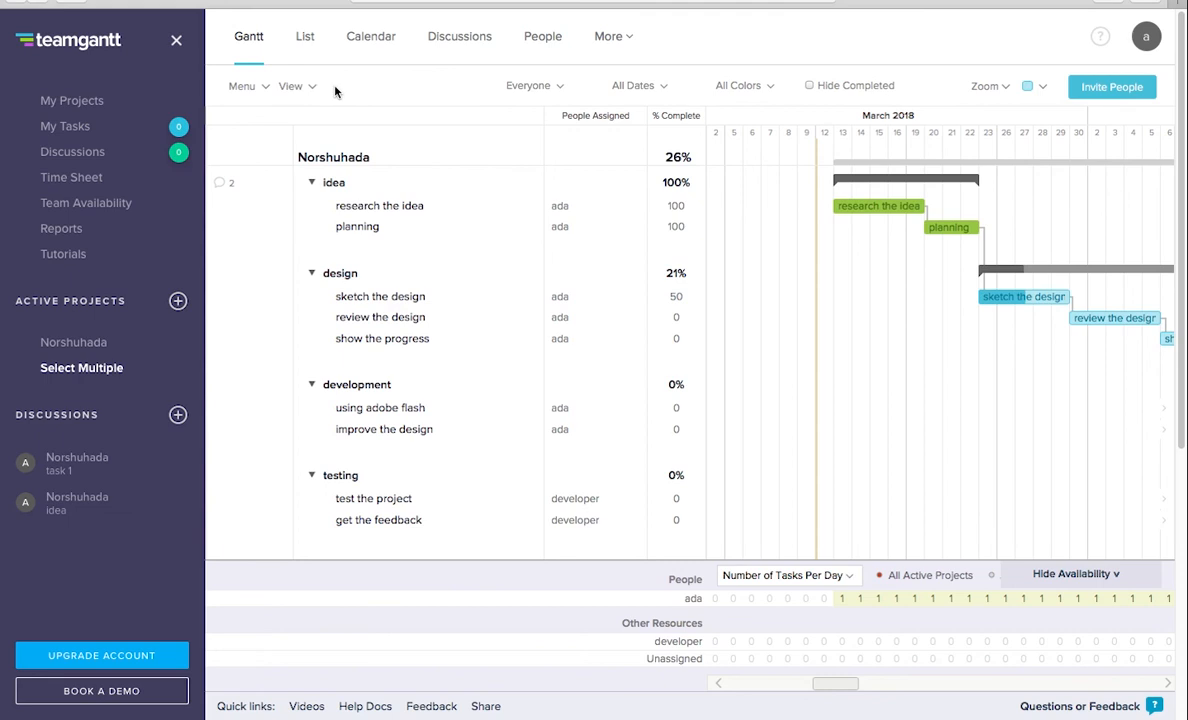
# - Start a new project from the projects overview and name it "test project"
pyautogui.click(124, 104)
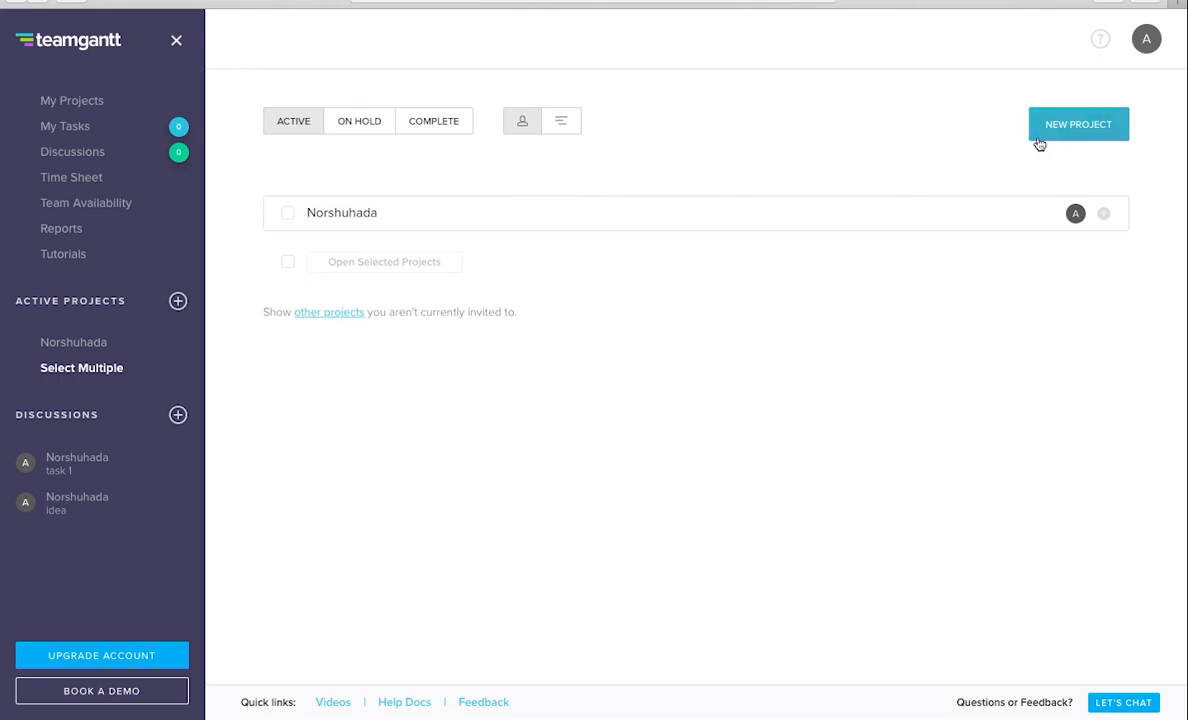
pyautogui.click(1078, 133)
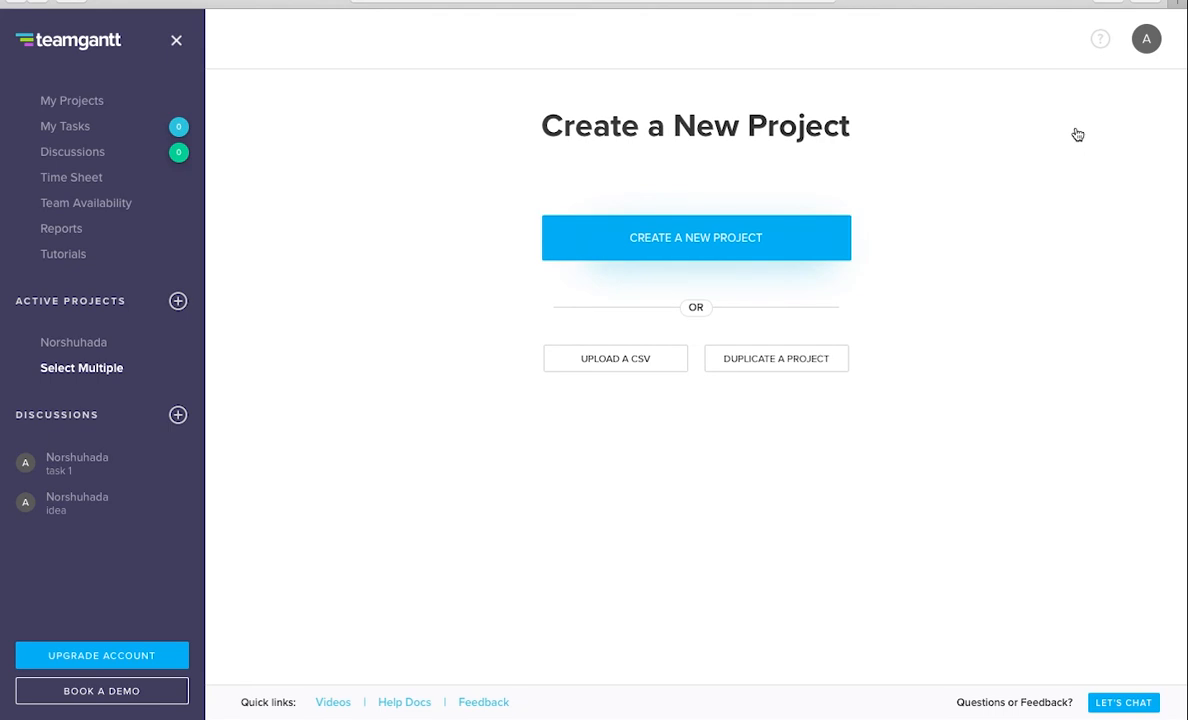
pyautogui.click(658, 238)
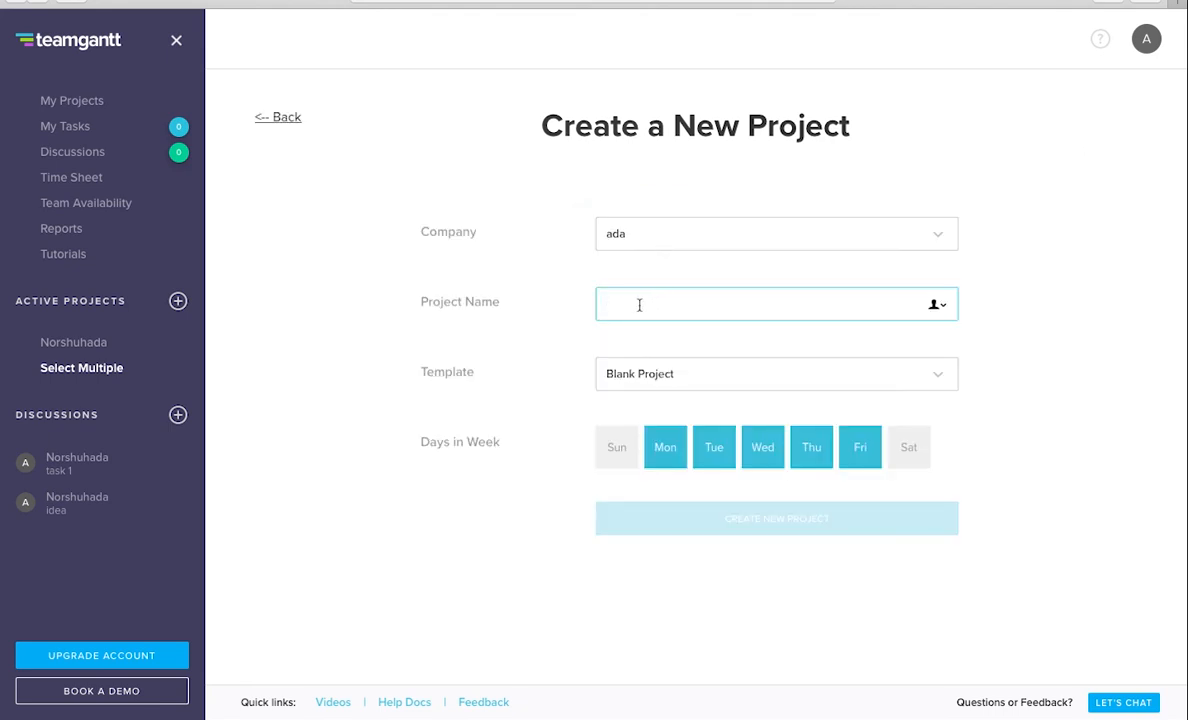
pyautogui.write('test ')
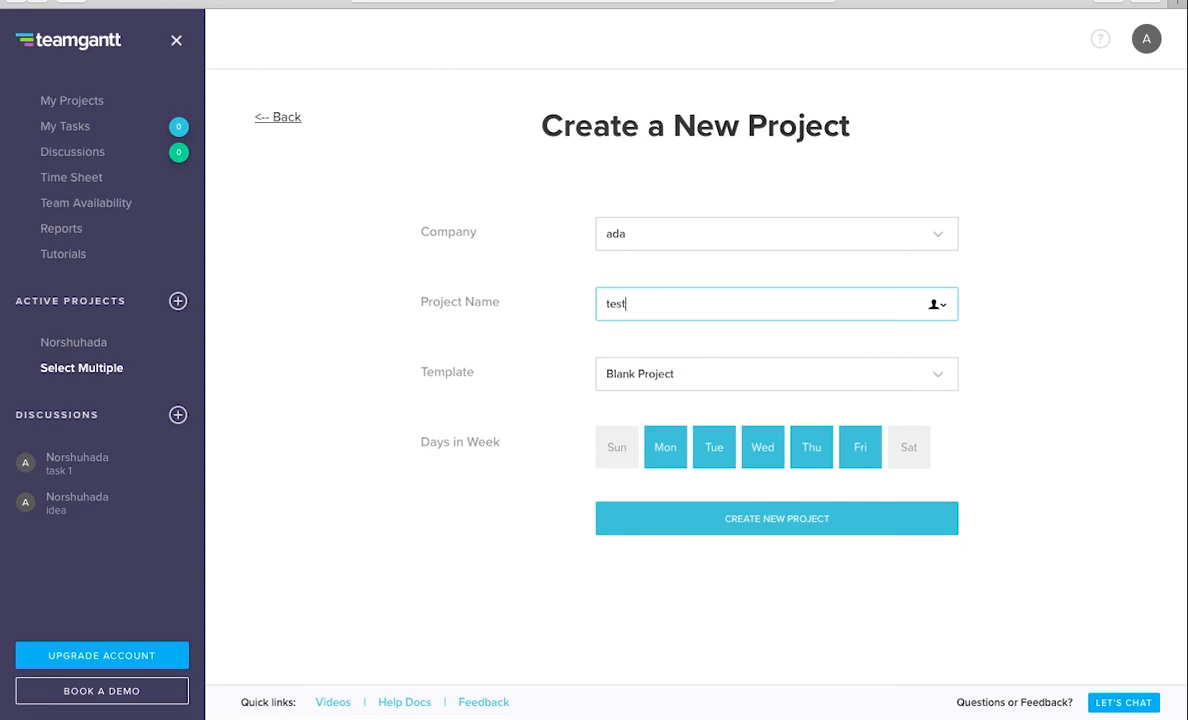
pyautogui.write('project')
# - Create the project from the saved template under My Templates, with March 11, 2018 as the start date
pyautogui.click(716, 374)
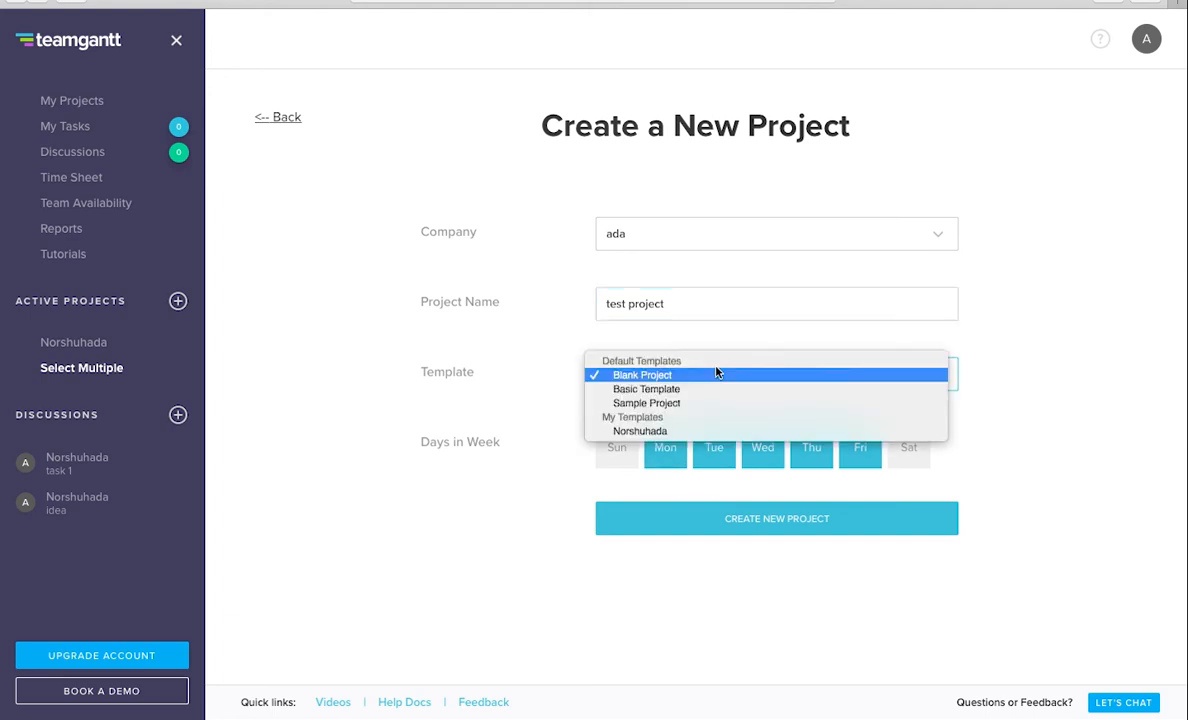
pyautogui.click(656, 435)
pyautogui.scroll(-2, 1048, 494)
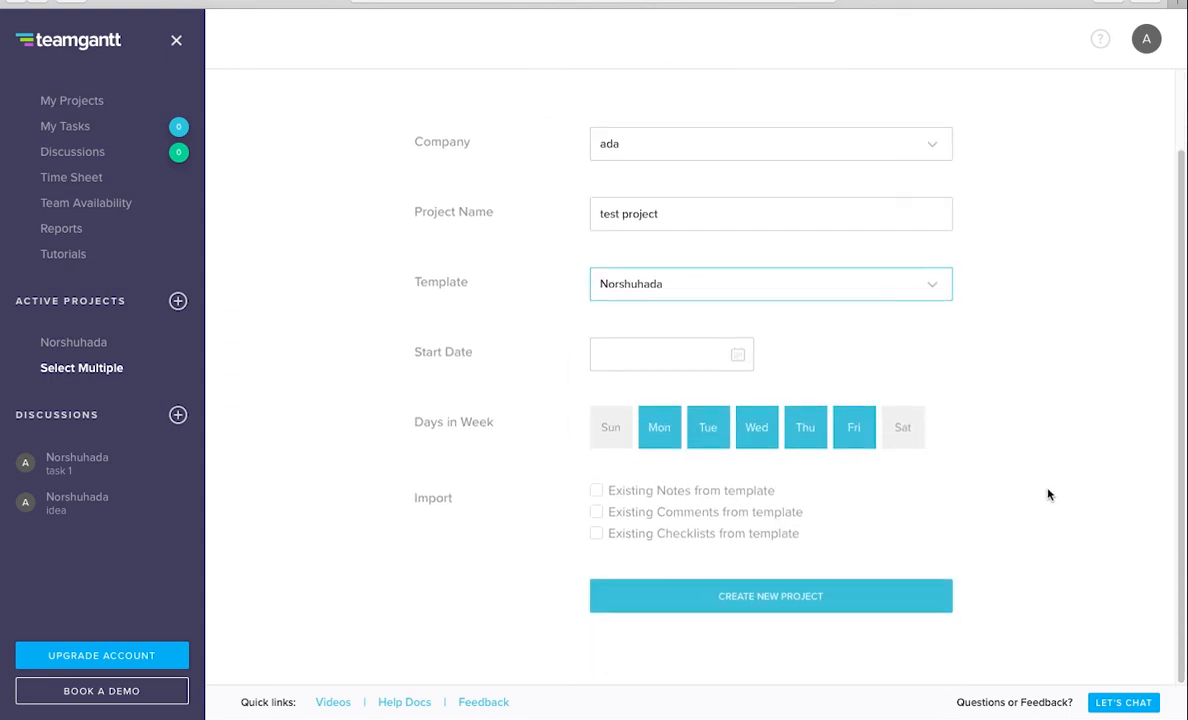
pyautogui.click(724, 357)
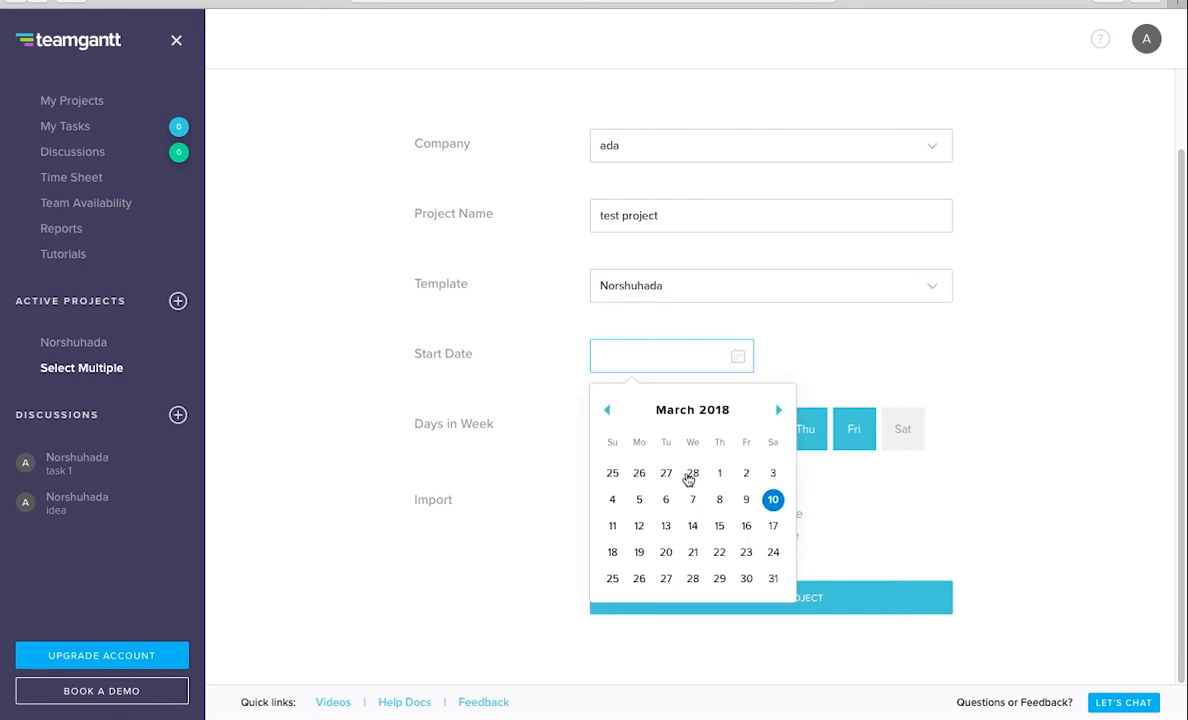
pyautogui.click(611, 530)
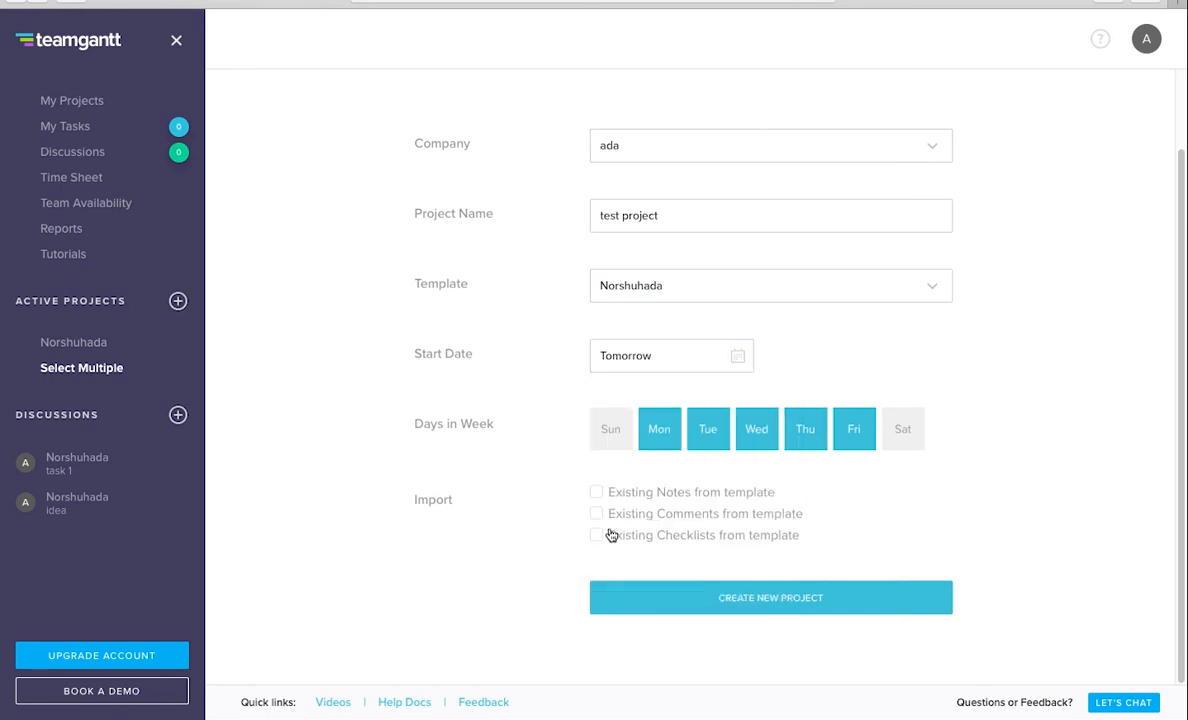
pyautogui.click(818, 601)
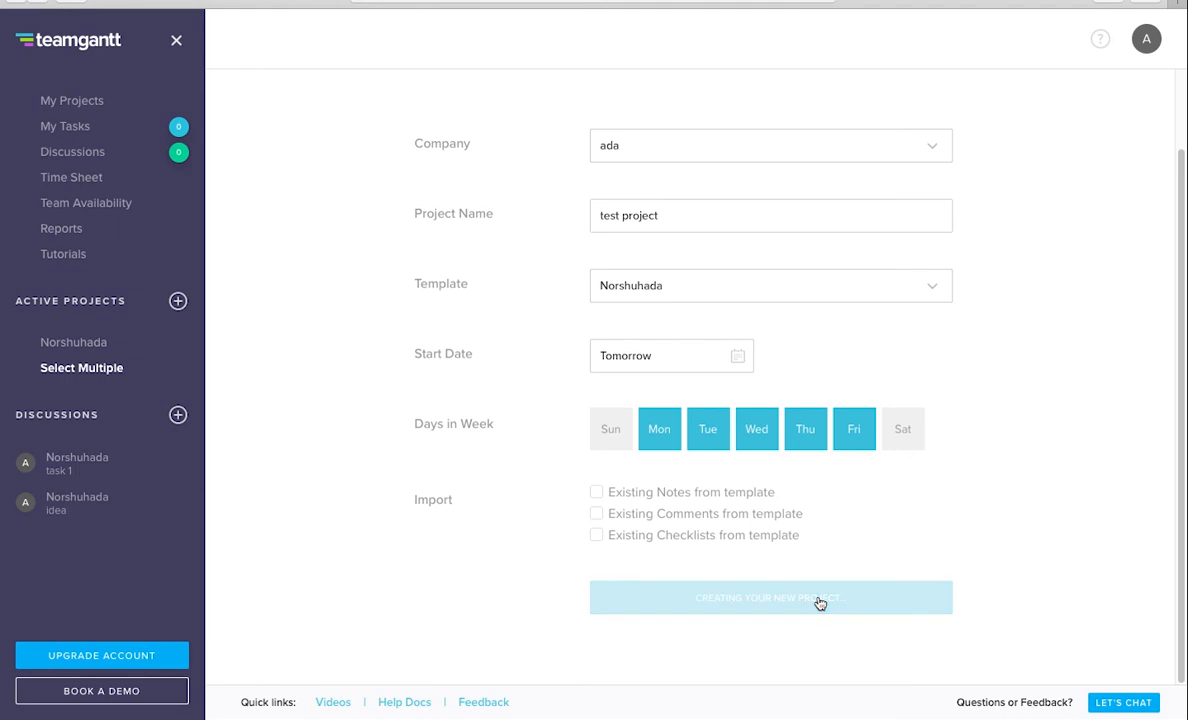